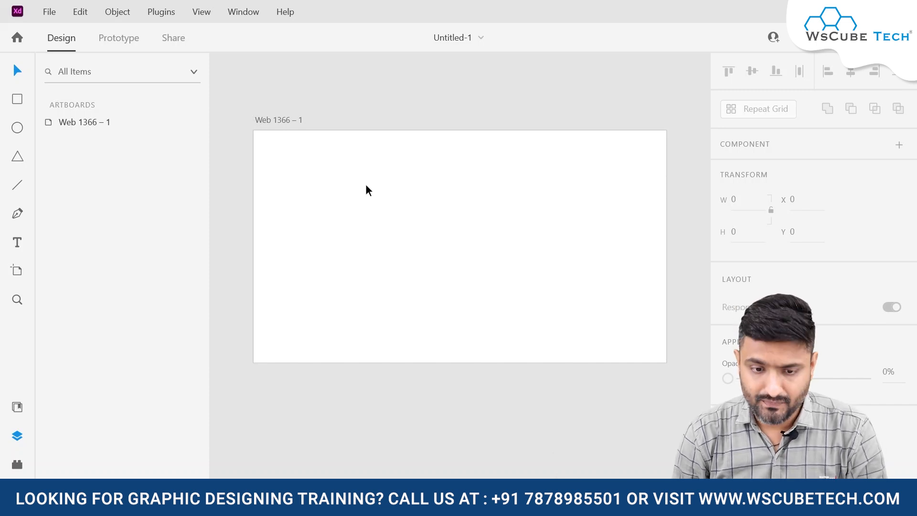
{"action": "scroll", "coordinate": [366, 190], "scroll_direction": "up", "scroll_amount": 2}
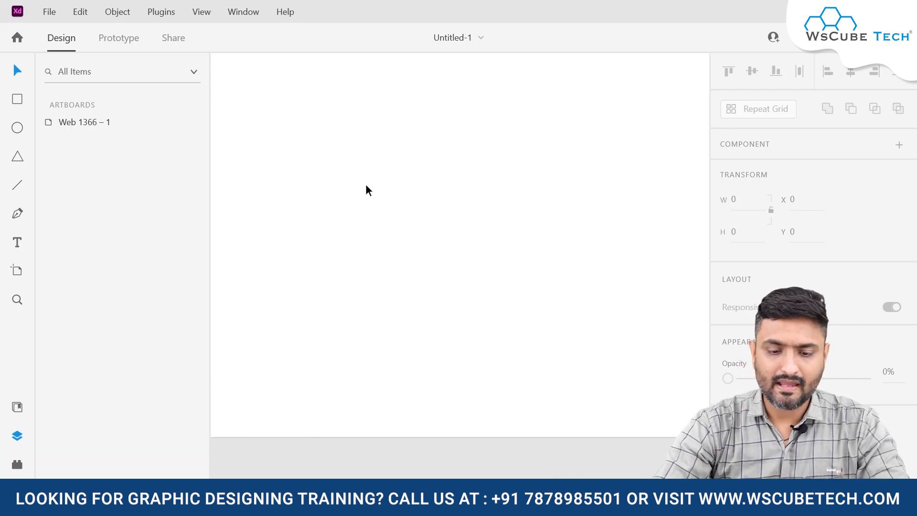
{"action": "scroll", "coordinate": [365, 184], "scroll_direction": "up", "scroll_amount": 1}
{"action": "scroll", "coordinate": [365, 185], "scroll_direction": "left", "scroll_amount": 2}
{"action": "scroll", "coordinate": [365, 184], "scroll_direction": "up", "scroll_amount": 1}
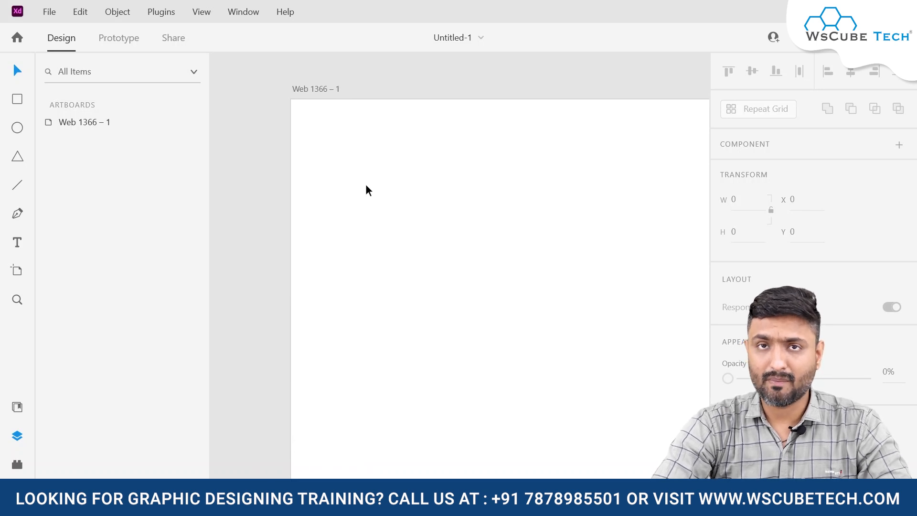
{"action": "scroll", "coordinate": [366, 186], "scroll_direction": "right", "scroll_amount": 2}
{"action": "key", "text": "ctrl+minus"}
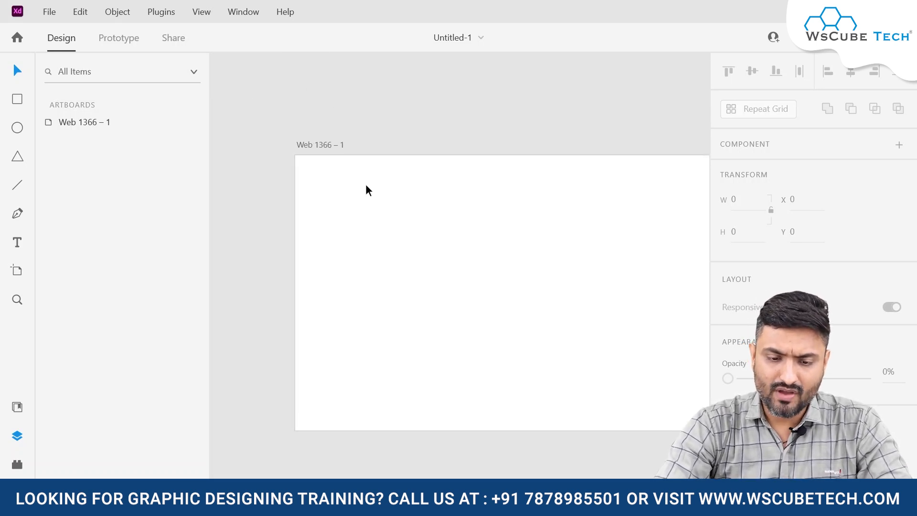
{"action": "scroll", "coordinate": [365, 184], "scroll_direction": "right", "scroll_amount": 1}
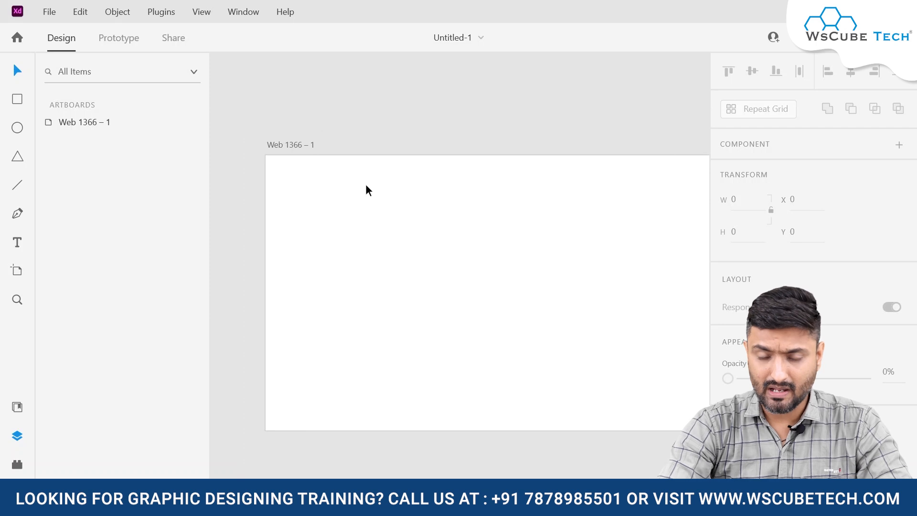
{"action": "key", "text": "ctrl+minus"}
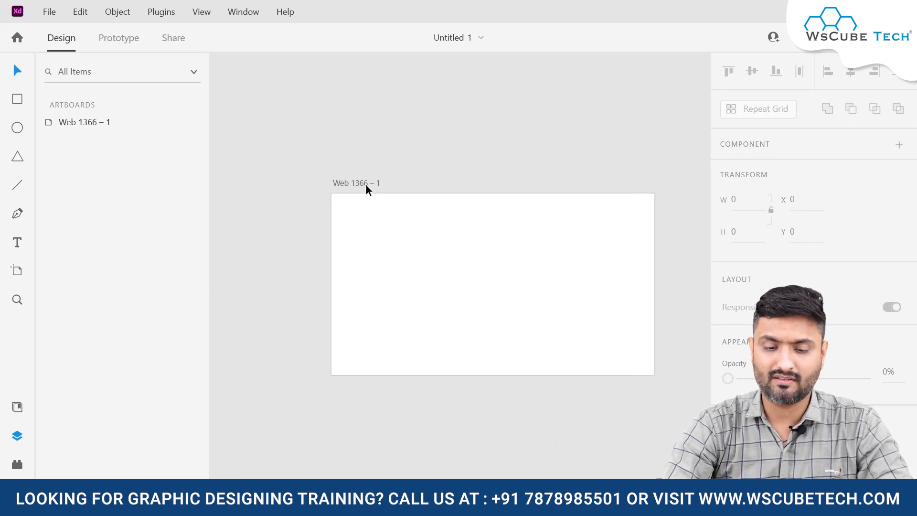
{"action": "key", "text": "ctrl+plus"}
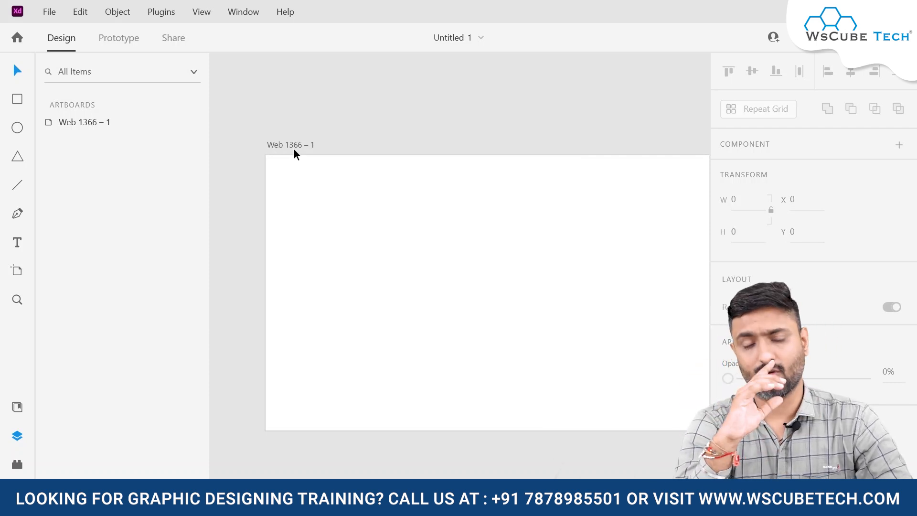
Switch to the browser and open flipkart.com.
{"action": "left_click", "coordinate": [395, 496]}
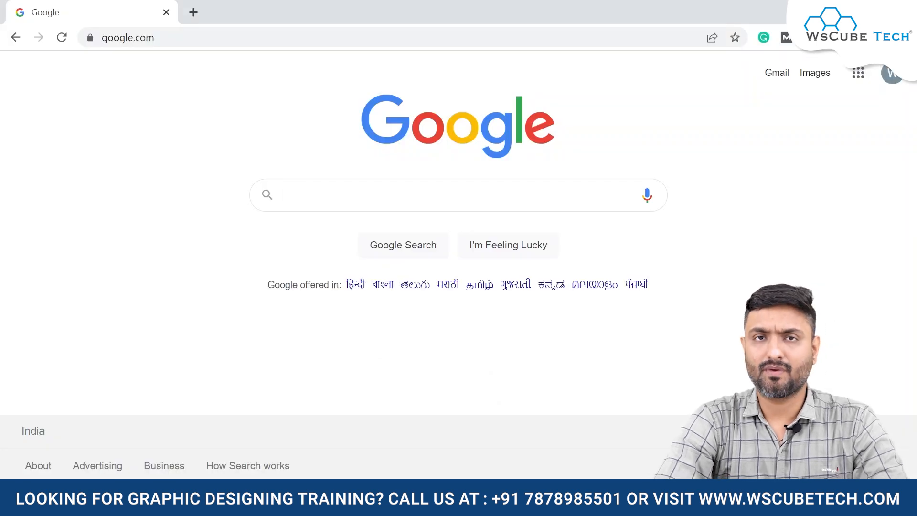
{"action": "left_click", "coordinate": [251, 37]}
{"action": "type", "text": "flip"}
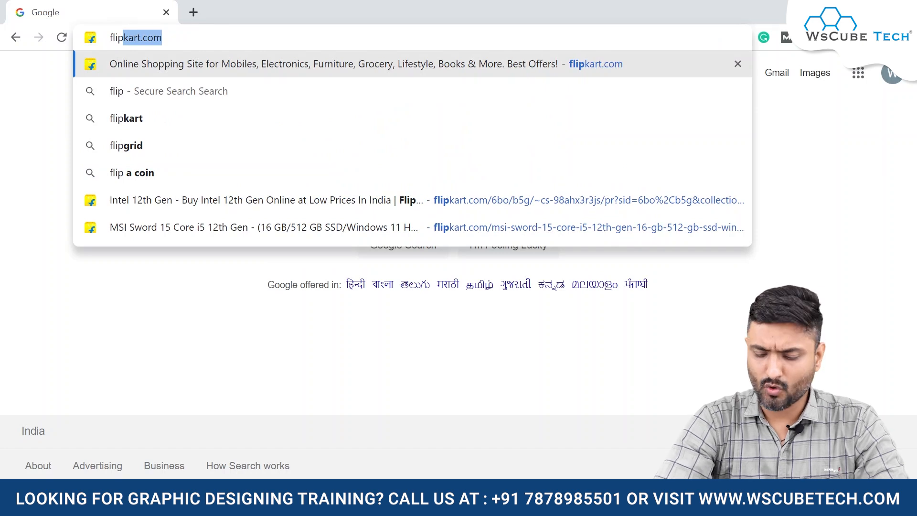
{"action": "key", "text": "Return"}
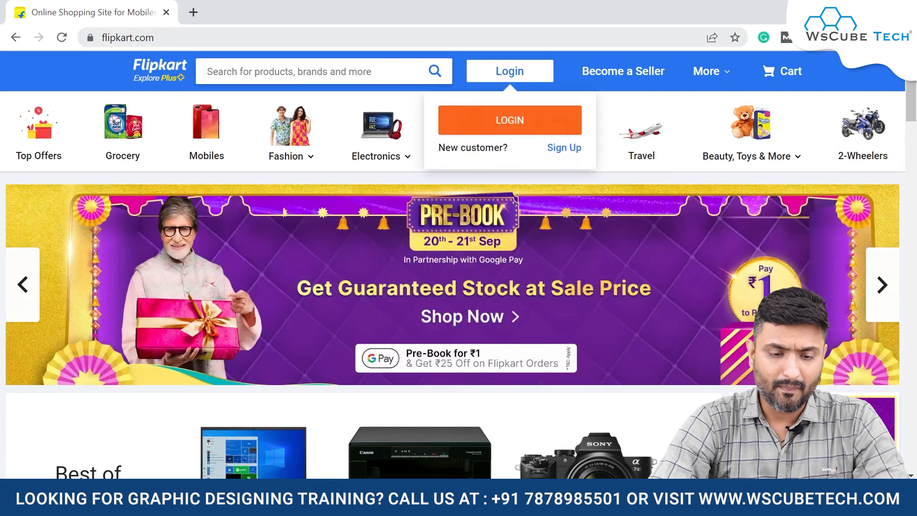
Open the Infinix INBook X1 Neo page from Thin And Light Laptops, close the listing page, and examine the product page's layout.
{"action": "scroll", "coordinate": [253, 311], "scroll_direction": "down", "scroll_amount": 5}
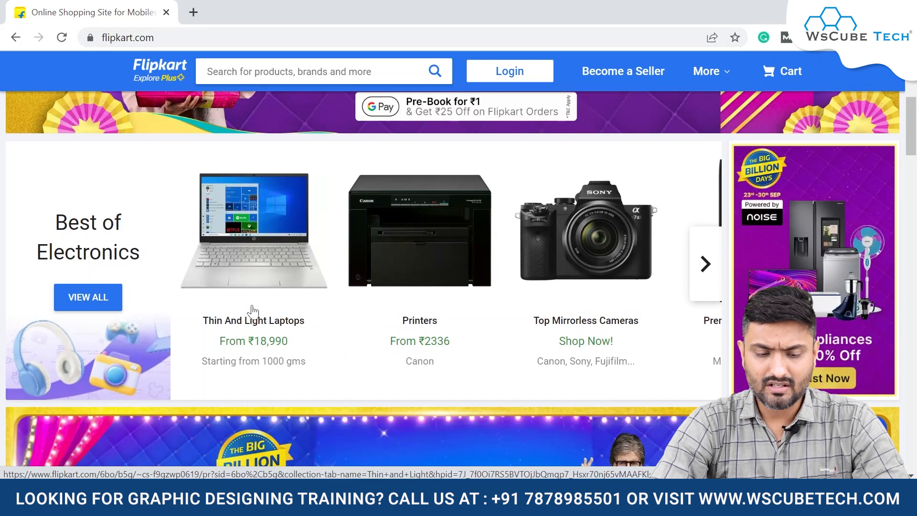
{"action": "left_click", "coordinate": [260, 324]}
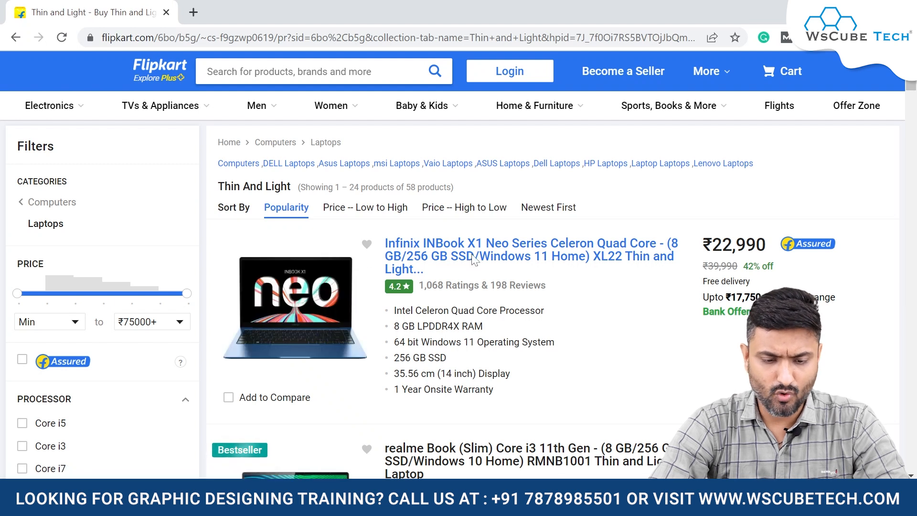
{"action": "left_click", "coordinate": [473, 260]}
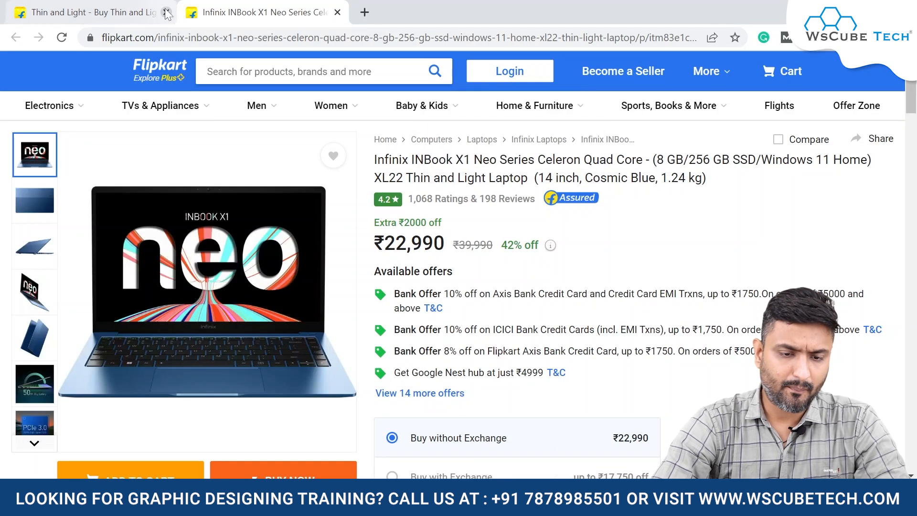
{"action": "left_click", "coordinate": [167, 12]}
{"action": "scroll", "coordinate": [507, 284], "scroll_direction": "down", "scroll_amount": 2}
{"action": "scroll", "coordinate": [507, 284], "scroll_direction": "down", "scroll_amount": 1}
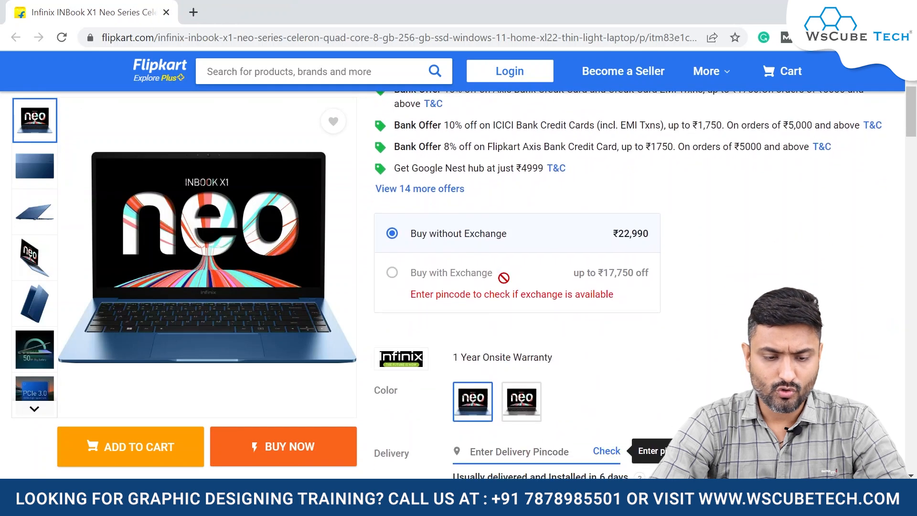
{"action": "scroll", "coordinate": [507, 284], "scroll_direction": "up", "scroll_amount": 4}
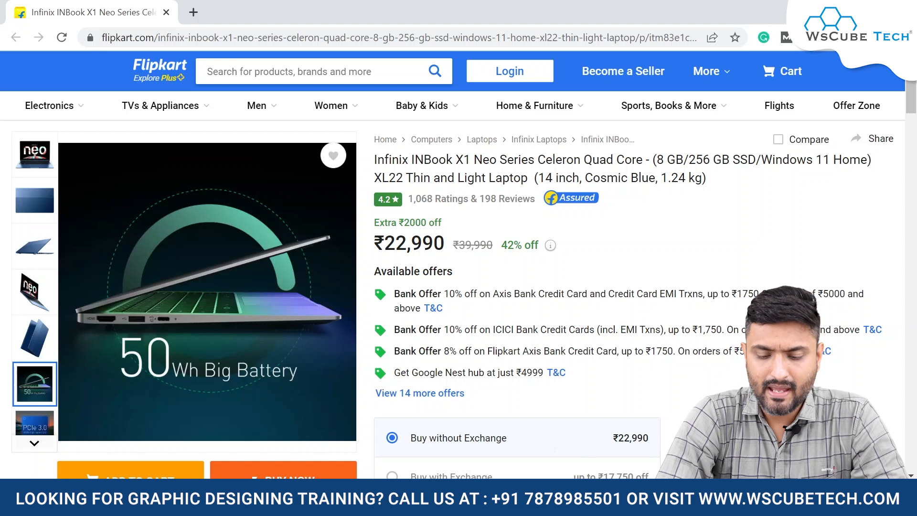
{"action": "left_click", "coordinate": [590, 496]}
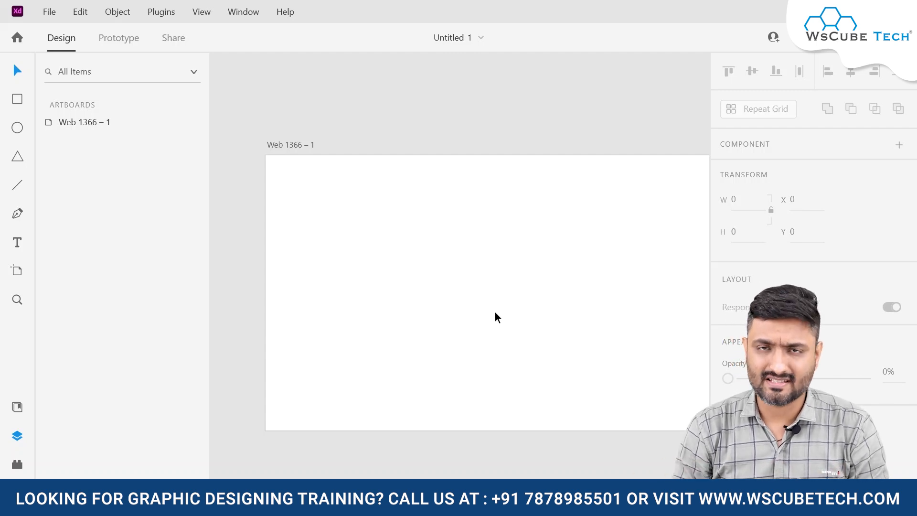
{"action": "scroll", "coordinate": [495, 312], "scroll_direction": "right", "scroll_amount": 2}
{"action": "scroll", "coordinate": [495, 311], "scroll_direction": "down", "scroll_amount": 2}
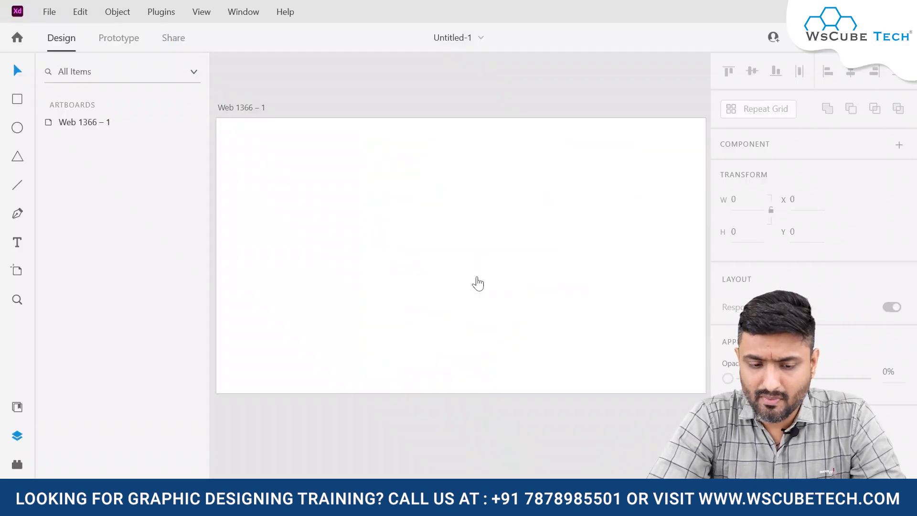
{"action": "scroll", "coordinate": [477, 283], "scroll_direction": "up", "scroll_amount": 4}
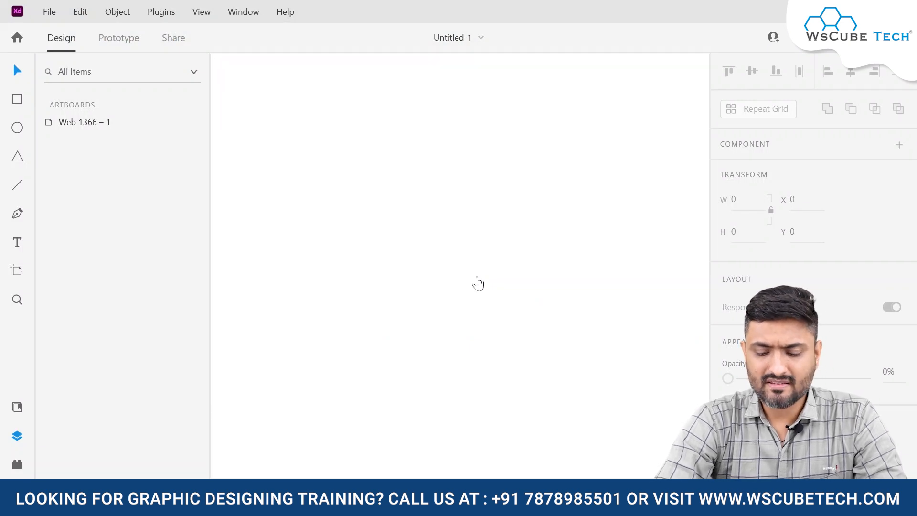
{"action": "scroll", "coordinate": [478, 283], "scroll_direction": "down", "scroll_amount": 4}
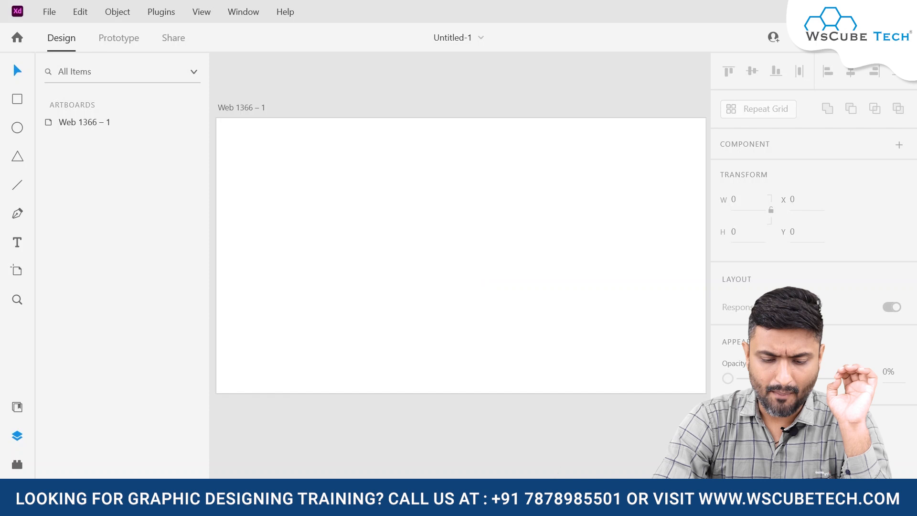
Place product-images (1).jpg from the repeat-grid folder directly onto the Adobe XD artboard and move it towards the artboard's upper-left corner.
{"action": "left_click", "coordinate": [457, 501]}
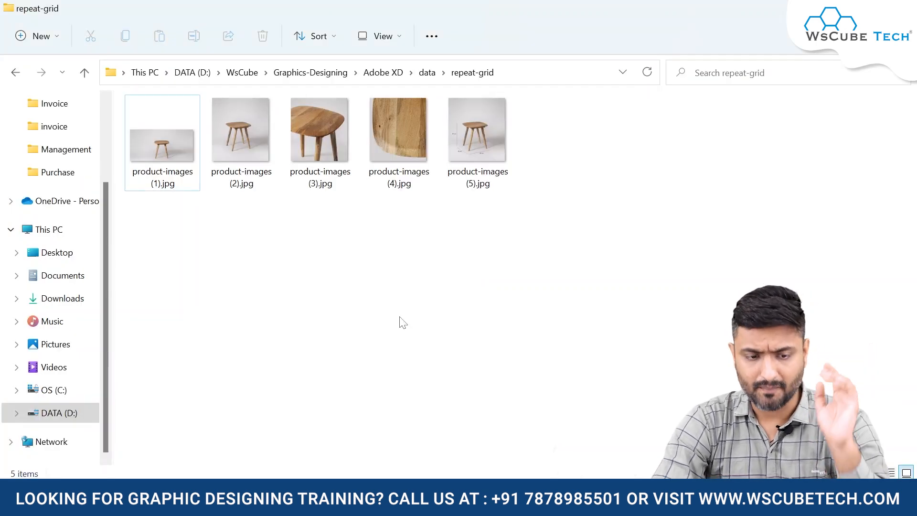
{"action": "left_click", "coordinate": [159, 133]}
{"action": "left_click_drag", "start_coordinate": [159, 133], "coordinate": [358, 276]}
{"action": "key", "text": "alt+Tab"}
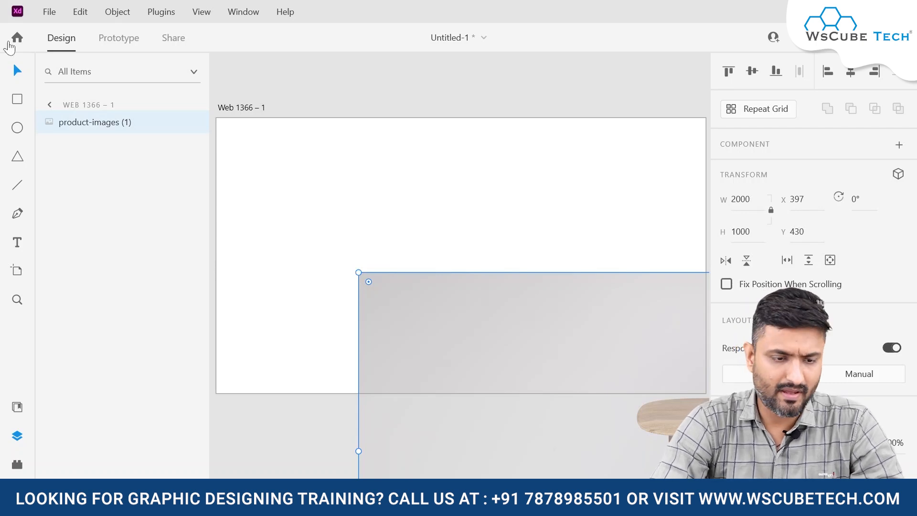
{"action": "left_click_drag", "start_coordinate": [390, 281], "coordinate": [276, 108]}
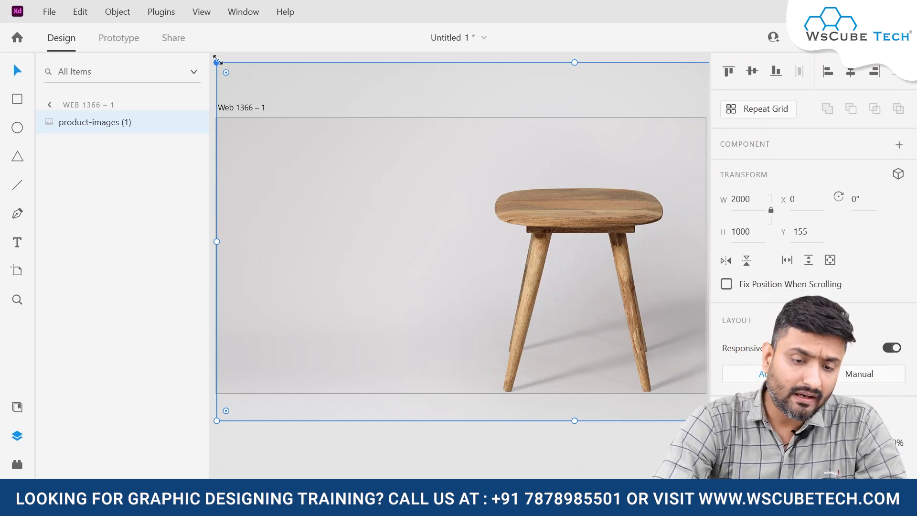
Scale the placed stool image down to about 481 × 241 and delete it from the artboard.
{"action": "left_click_drag", "start_coordinate": [216, 63], "coordinate": [485, 219]}
{"action": "left_click_drag", "start_coordinate": [606, 282], "coordinate": [323, 193]}
{"action": "left_click_drag", "start_coordinate": [245, 134], "coordinate": [397, 250]}
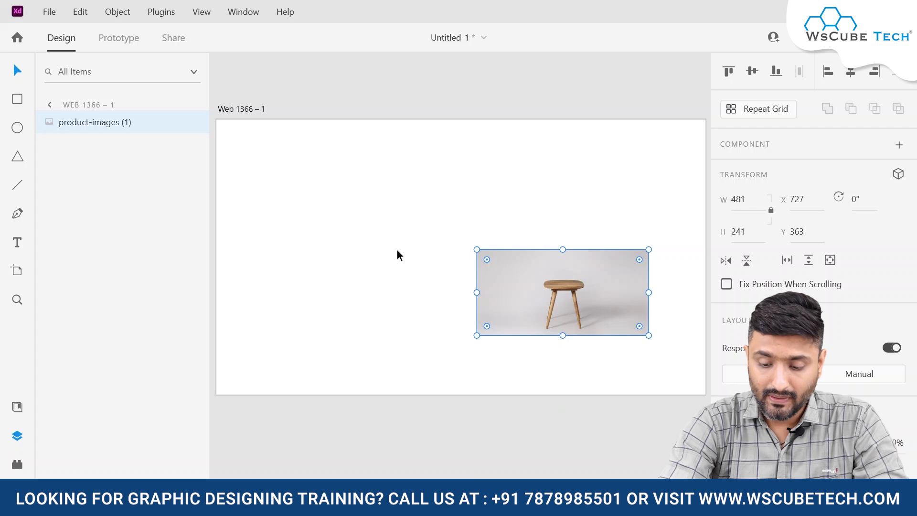
{"action": "key", "text": "Delete"}
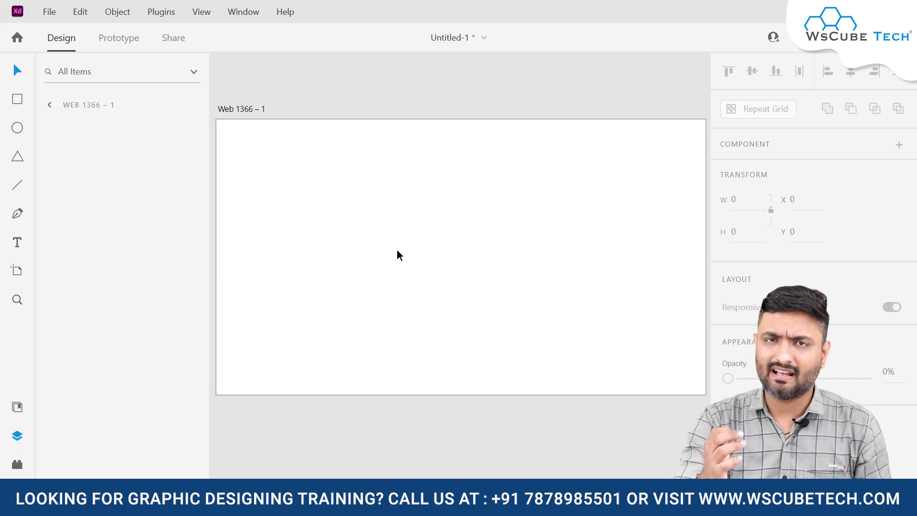
{"action": "left_click", "coordinate": [17, 100]}
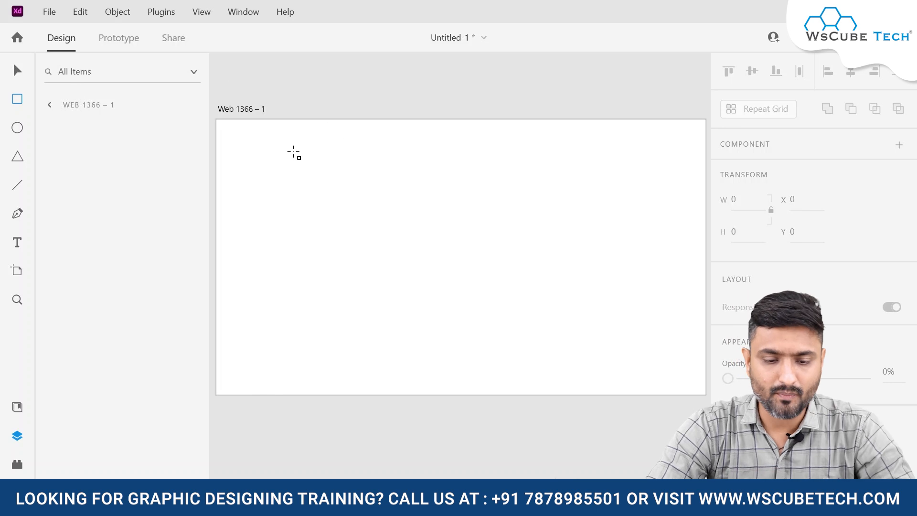
{"action": "mouse_move", "coordinate": [251, 158]}
{"action": "left_mouse_down"}
{"action": "mouse_move", "coordinate": [341, 237]}
{"action": "mouse_move", "coordinate": [463, 279]}
{"action": "mouse_move", "coordinate": [469, 315]}
{"action": "mouse_move", "coordinate": [476, 280]}
{"action": "mouse_move", "coordinate": [469, 315]}
{"action": "mouse_move", "coordinate": [466, 299]}
{"action": "left_mouse_up"}
{"action": "key", "text": "alt+Tab"}
{"action": "key", "text": "alt+Tab"}
{"action": "key", "text": "alt+Tab"}
{"action": "key", "text": "Tab"}
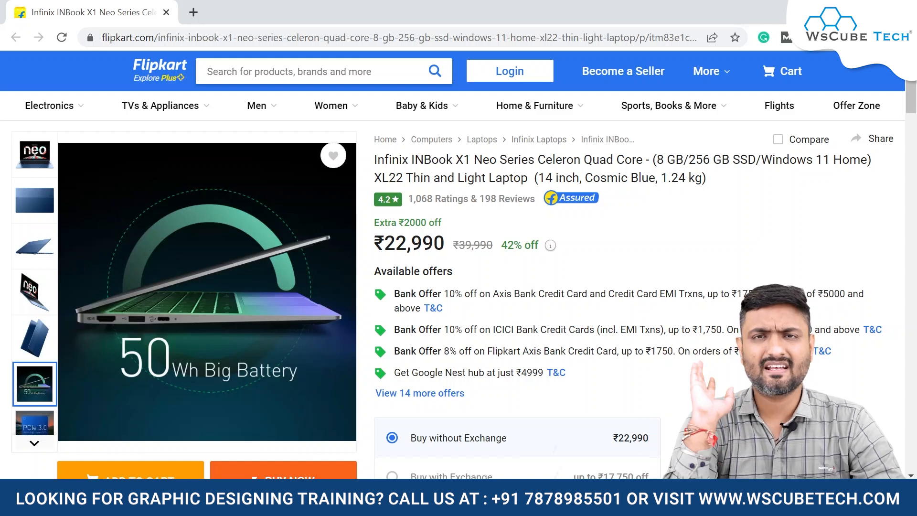
{"action": "key", "text": "alt+Tab"}
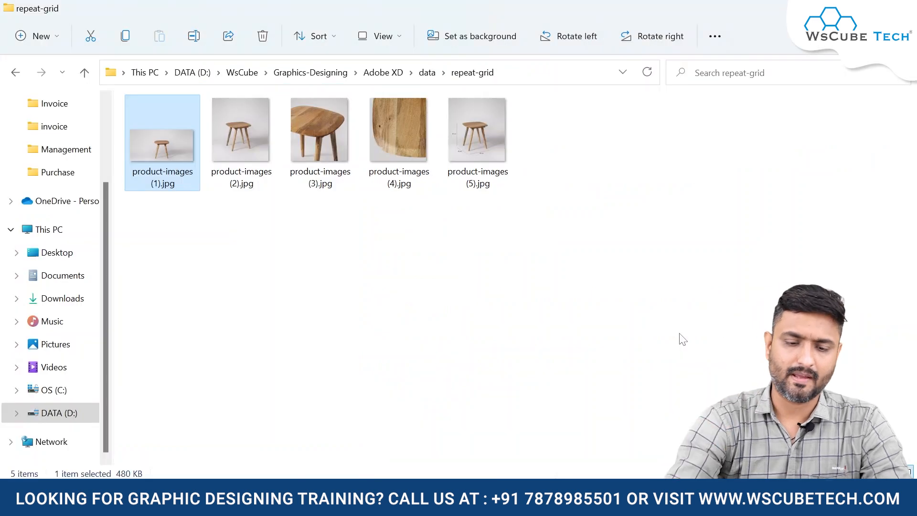
{"action": "key", "text": "alt+Tab"}
{"action": "key", "text": "alt+Tab"}
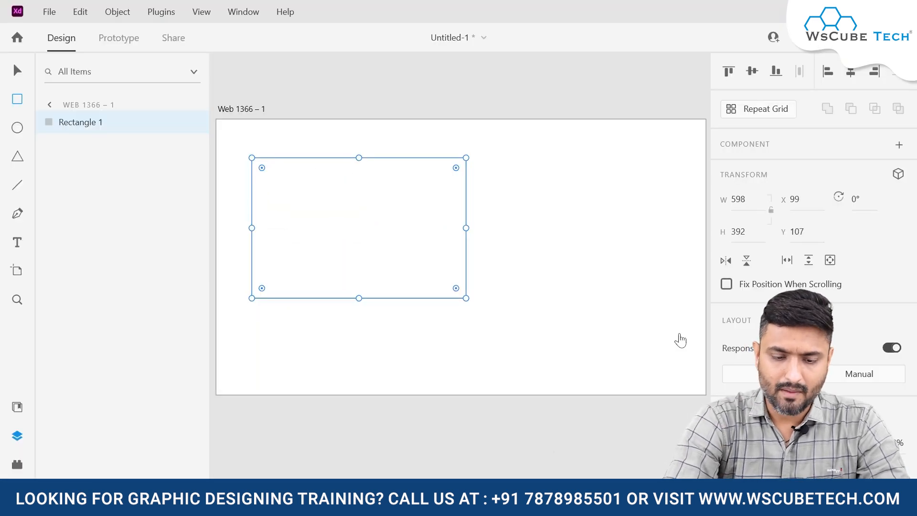
{"action": "key", "text": "Delete"}
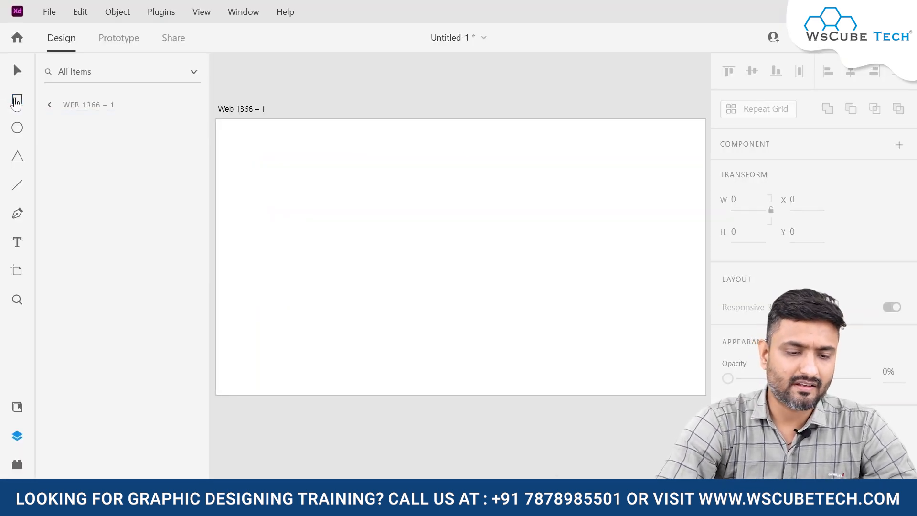
Draw a rectangle in the artboard's upper-left area and set its size to 600 wide by 420 high.
{"action": "mouse_move", "coordinate": [268, 154]}
{"action": "left_mouse_down"}
{"action": "mouse_move", "coordinate": [471, 306]}
{"action": "mouse_move", "coordinate": [489, 297]}
{"action": "mouse_move", "coordinate": [491, 307]}
{"action": "mouse_move", "coordinate": [482, 305]}
{"action": "left_mouse_up"}
{"action": "left_click", "coordinate": [737, 199]}
{"action": "type", "text": "600"}
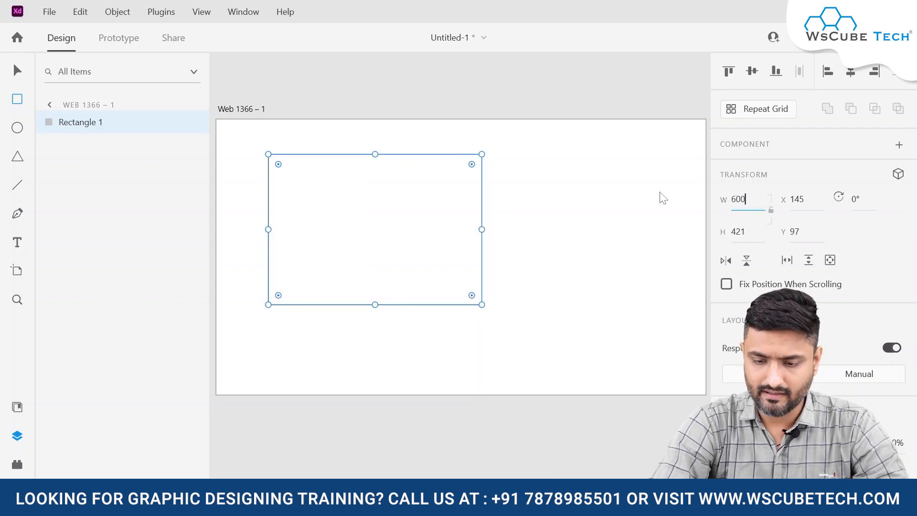
{"action": "left_click", "coordinate": [745, 231]}
{"action": "key", "text": "BackSpace"}
{"action": "type", "text": "0"}
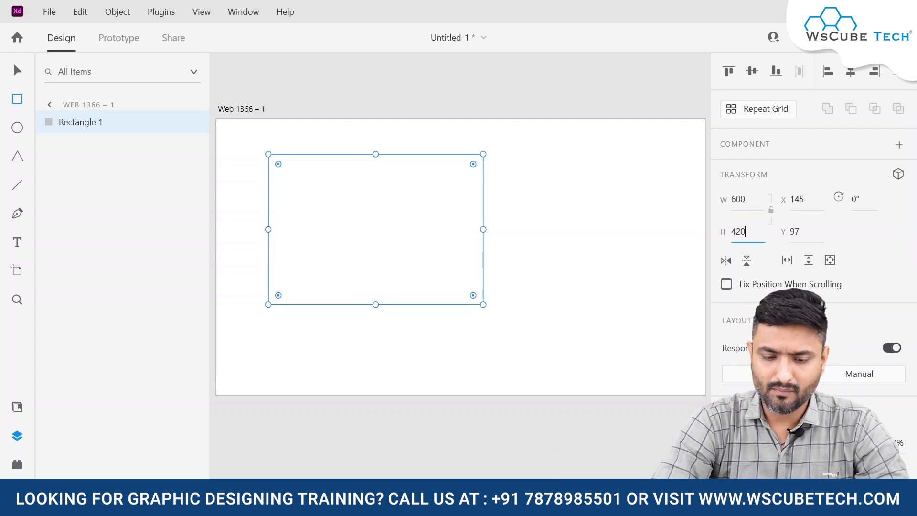
{"action": "key", "text": "Return"}
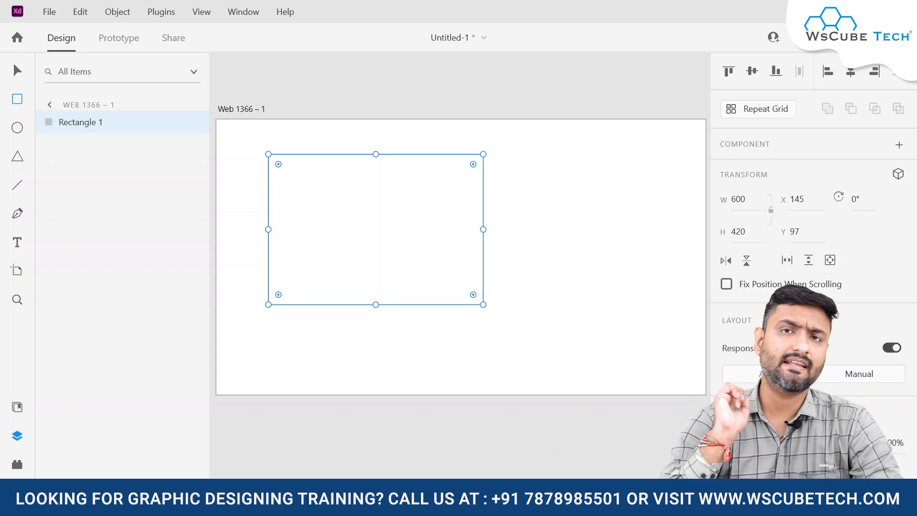
Fill the rectangle with product-images (1).jpg from the repeat-grid folder.
{"action": "key", "text": "alt+Tab"}
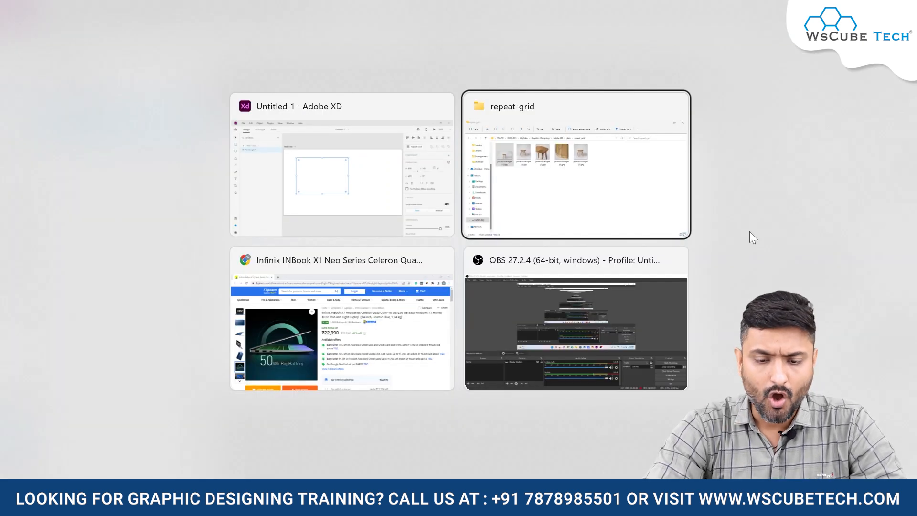
{"action": "left_click_drag", "start_coordinate": [184, 141], "coordinate": [332, 271]}
{"action": "key", "text": "alt+Tab"}
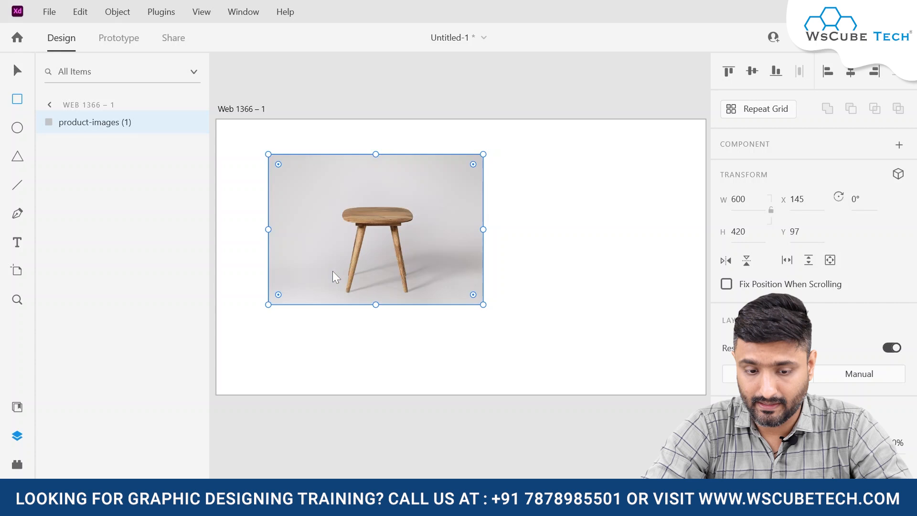
{"action": "left_click_drag", "start_coordinate": [384, 273], "coordinate": [373, 256]}
{"action": "key", "text": "ctrl+z"}
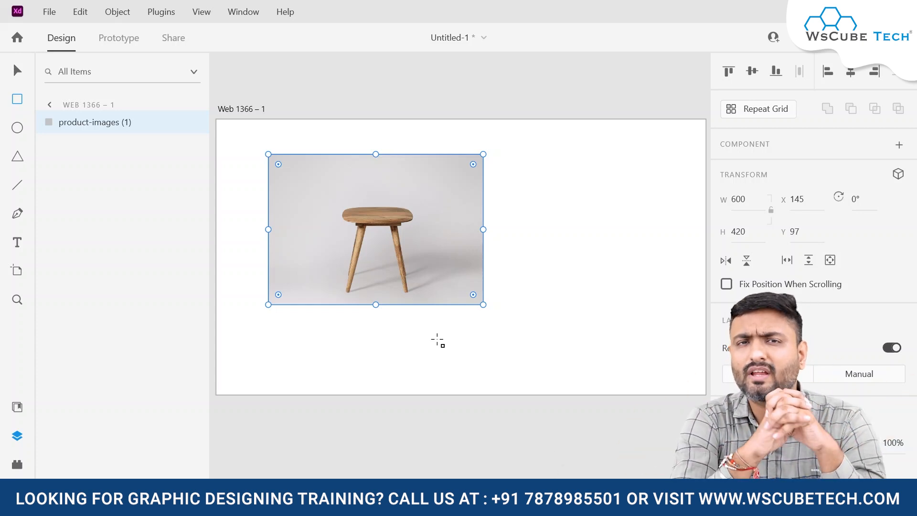
Try rounding the corners of the stool-filled rectangle slightly, and undo the rounding.
{"action": "key", "text": "ctrl+plus"}
{"action": "scroll", "coordinate": [437, 339], "scroll_direction": "left", "scroll_amount": 3}
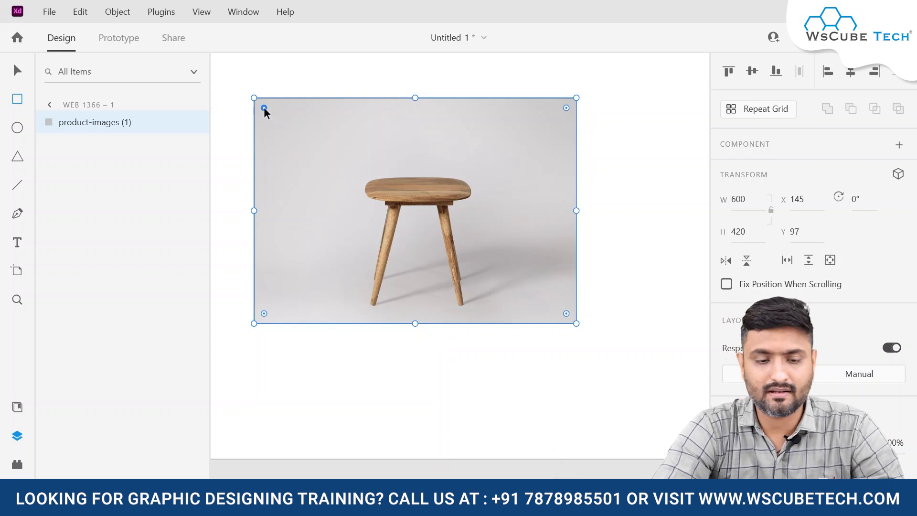
{"action": "mouse_move", "coordinate": [264, 108]}
{"action": "left_mouse_down"}
{"action": "mouse_move", "coordinate": [270, 117]}
{"action": "mouse_move", "coordinate": [263, 111]}
{"action": "left_mouse_up"}
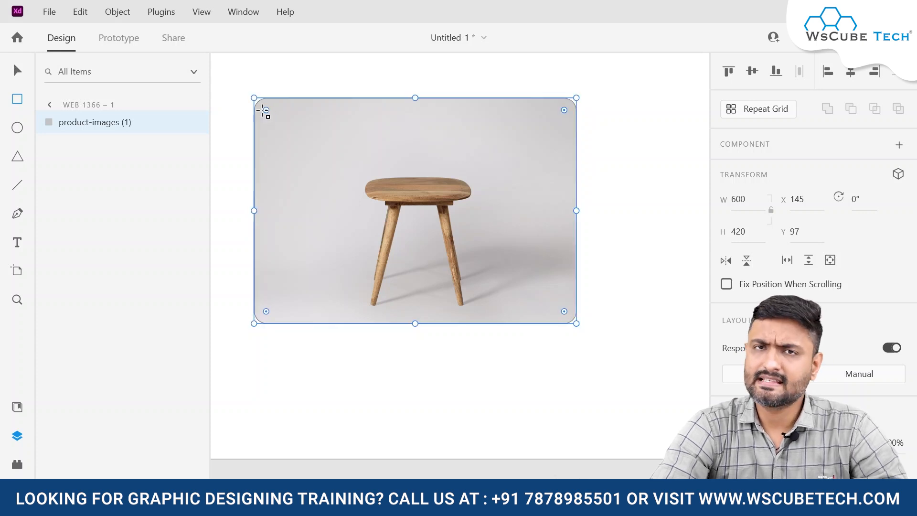
{"action": "key", "text": "ctrl+z"}
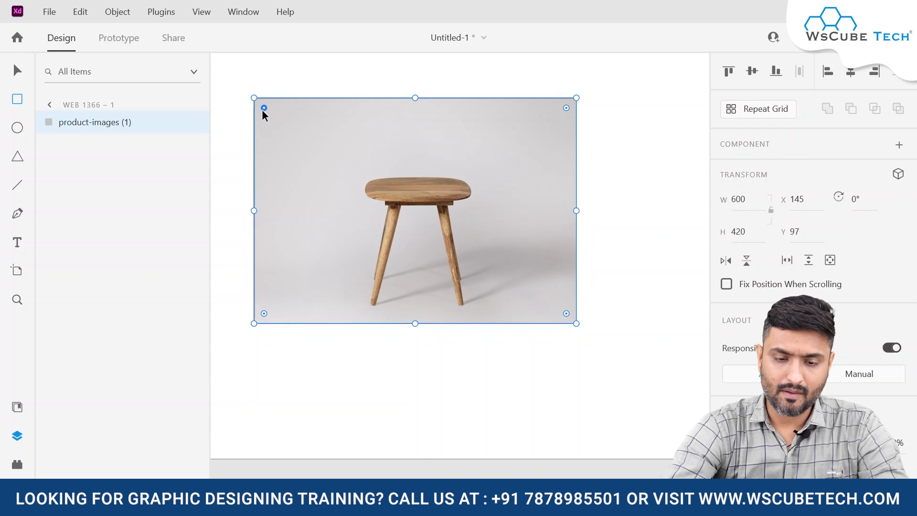
Undo the rectangle's image fill and try placing product-images (1).jpg on the empty artboard area outside the rectangle.
{"action": "key", "text": "ctrl+z"}
{"action": "key", "text": "alt+Tab"}
{"action": "left_click_drag", "start_coordinate": [167, 167], "coordinate": [548, 382]}
{"action": "key", "text": "alt+Tab"}
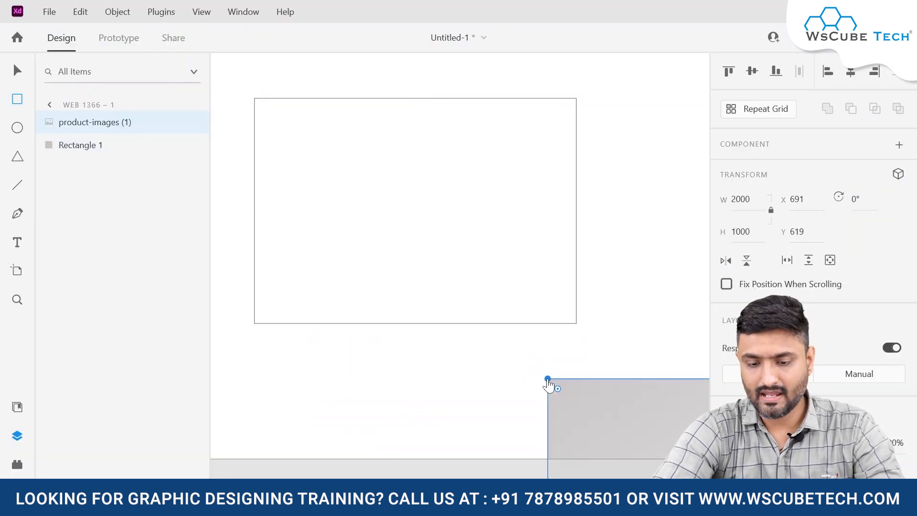
{"action": "key", "text": "ctrl+z"}
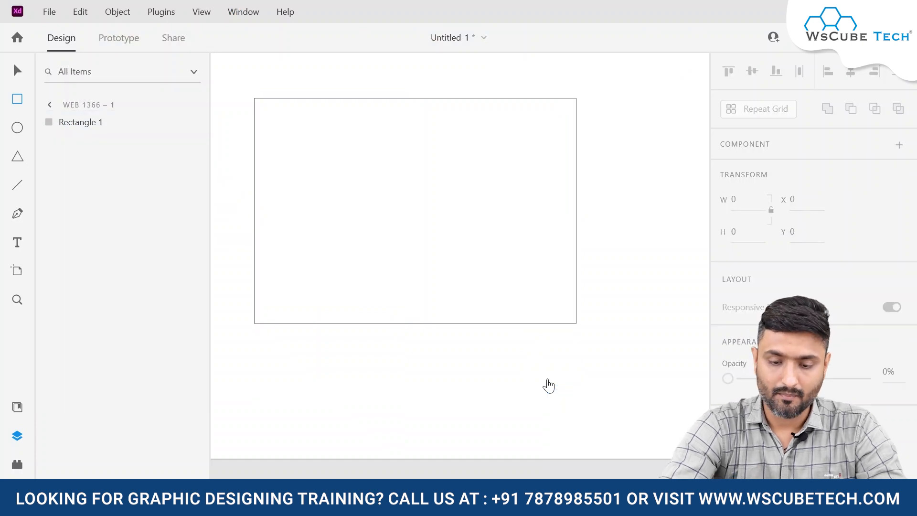
Fill the empty rectangle with product-images (1).jpg from the repeat-grid folder, and undo the fill.
{"action": "key", "text": "alt+Tab"}
{"action": "left_click_drag", "start_coordinate": [142, 145], "coordinate": [352, 216]}
{"action": "key", "text": "alt+Tab"}
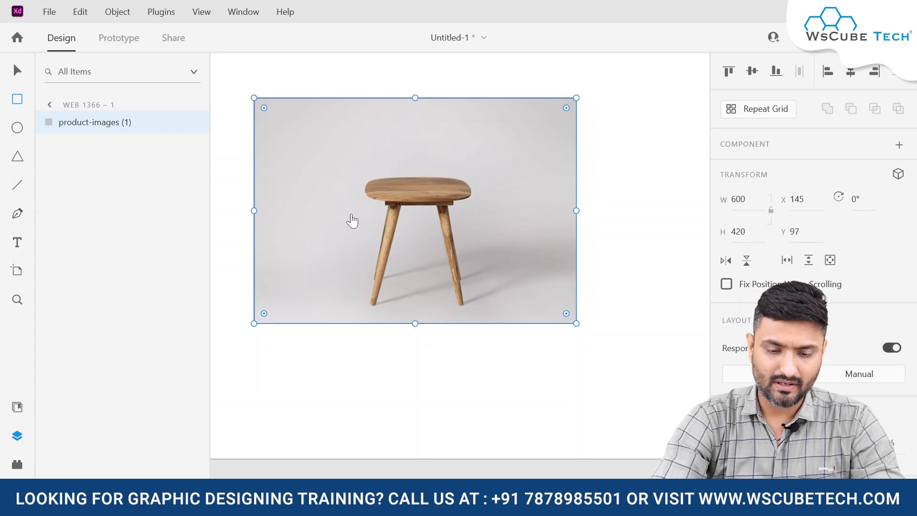
{"action": "key", "text": "ctrl+z"}
{"action": "key", "text": "alt+Tab"}
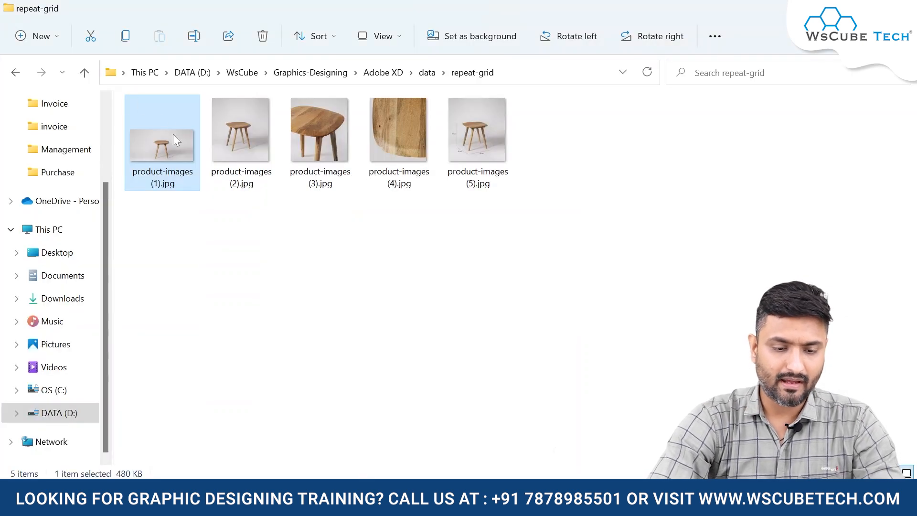
{"action": "left_click_drag", "start_coordinate": [167, 144], "coordinate": [480, 270]}
{"action": "key", "text": "alt+Tab"}
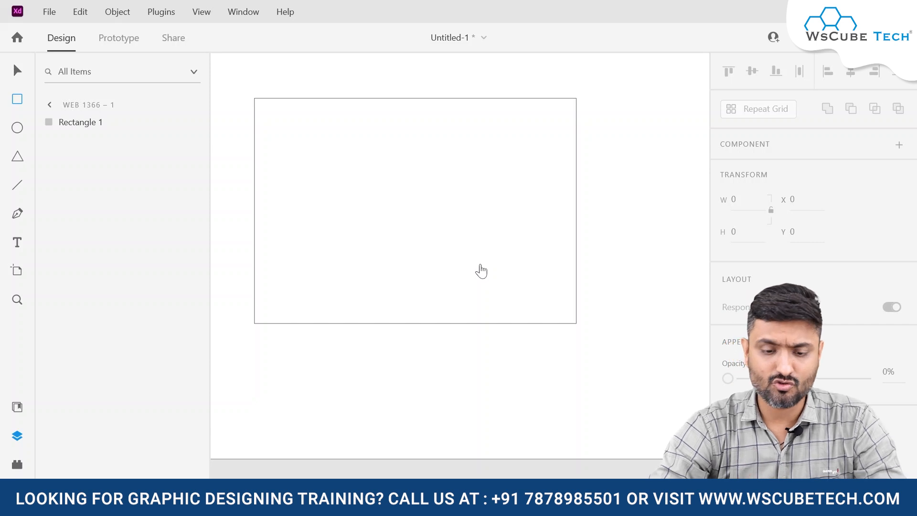
{"action": "key", "text": "alt+Tab"}
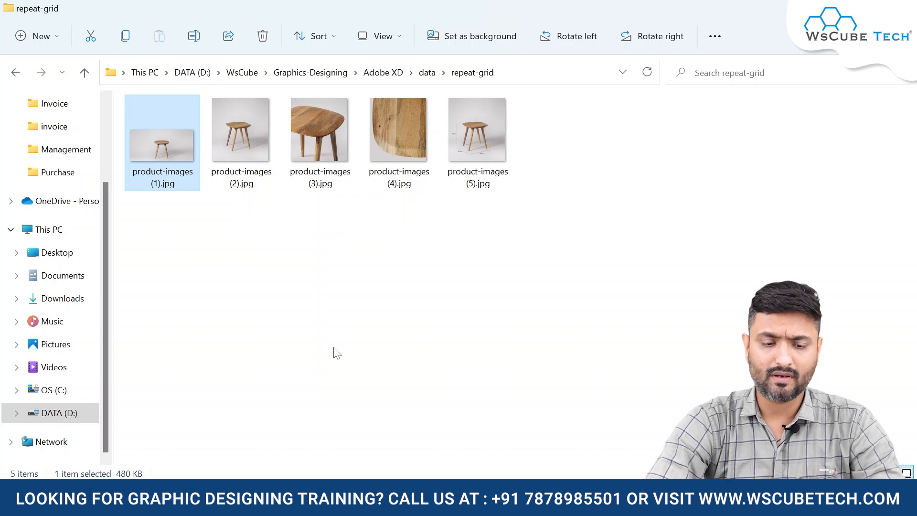
{"action": "key", "text": "alt+Tab"}
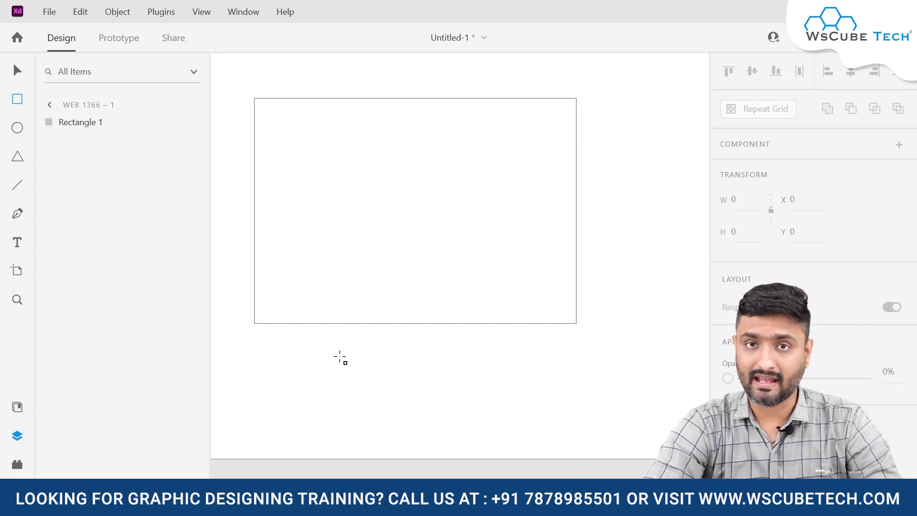
Fill the 600 by 420 rectangle with product-images (1).jpg from the repeat-grid folder.
{"action": "key", "text": "alt+Tab"}
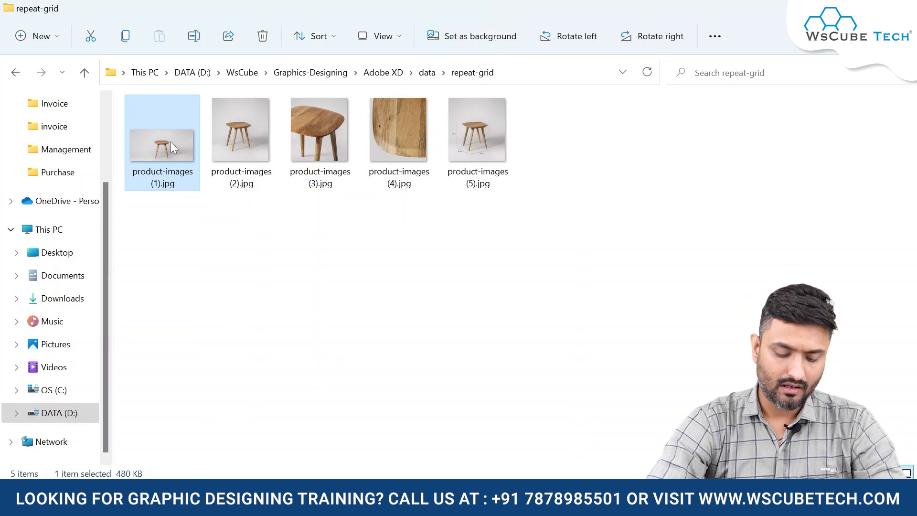
{"action": "left_click_drag", "start_coordinate": [171, 142], "coordinate": [226, 230]}
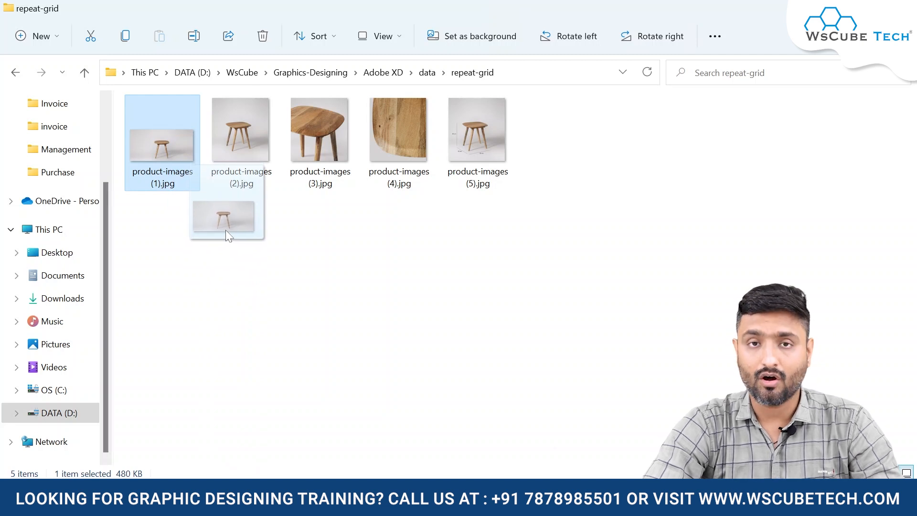
{"action": "left_click_drag", "start_coordinate": [226, 230], "coordinate": [368, 287]}
{"action": "key", "text": "alt+Tab"}
{"action": "left_click_drag", "start_coordinate": [364, 224], "coordinate": [365, 227]}
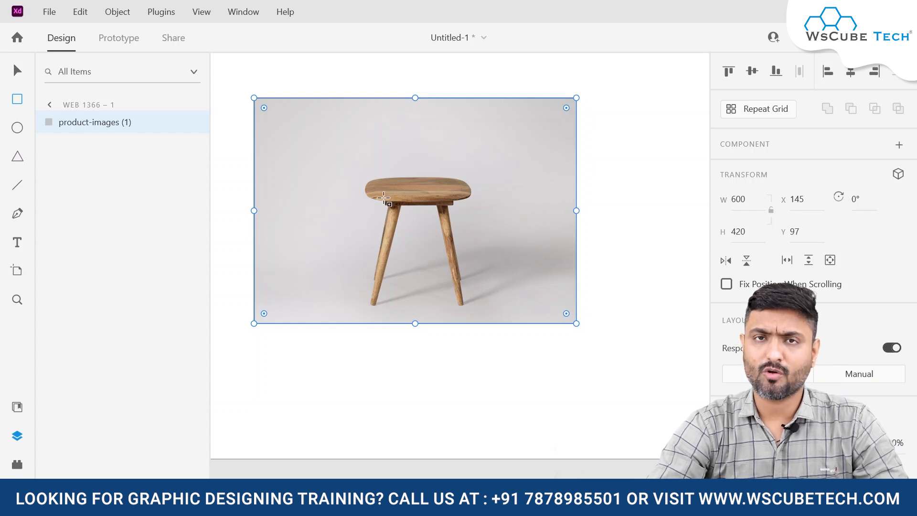
Switch to the Flipkart laptop page in the browser and examine the thumbnail column beside the main product image.
{"action": "scroll", "coordinate": [384, 197], "scroll_direction": "right", "scroll_amount": 2}
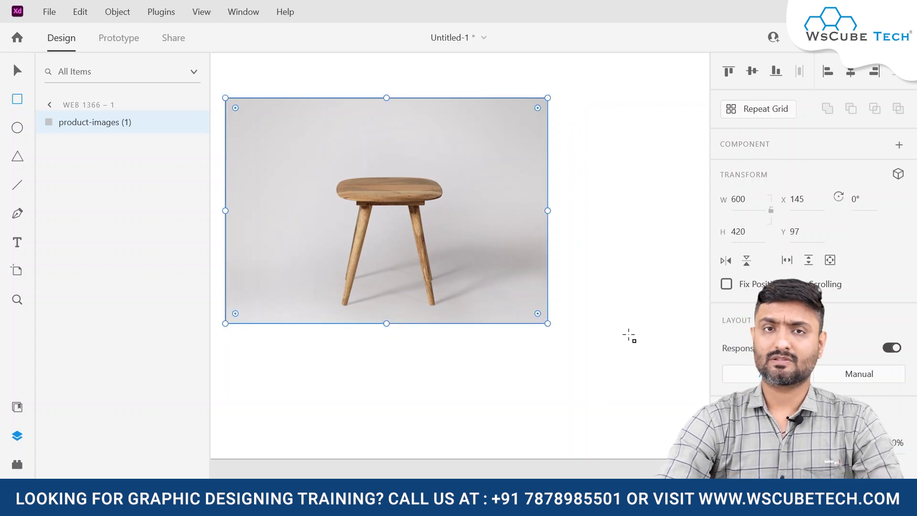
{"action": "key", "text": "alt+Tab"}
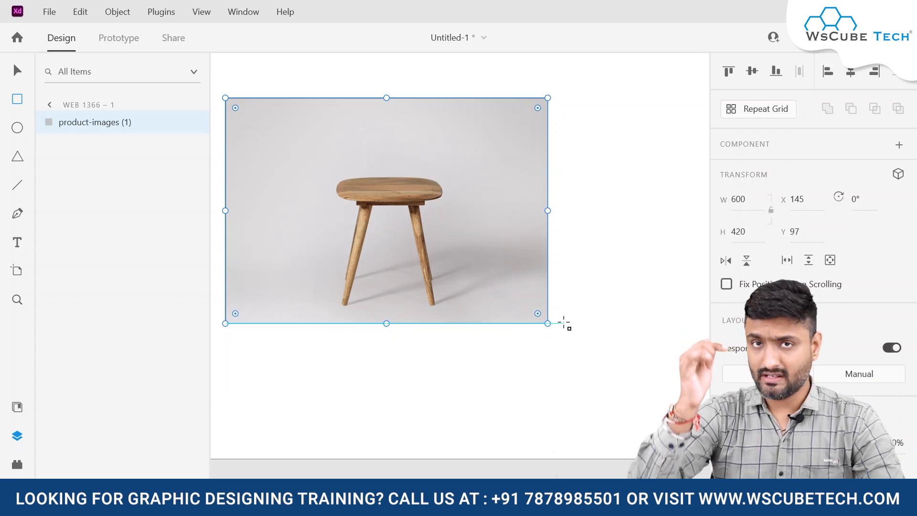
{"action": "key", "text": "alt+Tab"}
{"action": "key", "text": "Tab"}
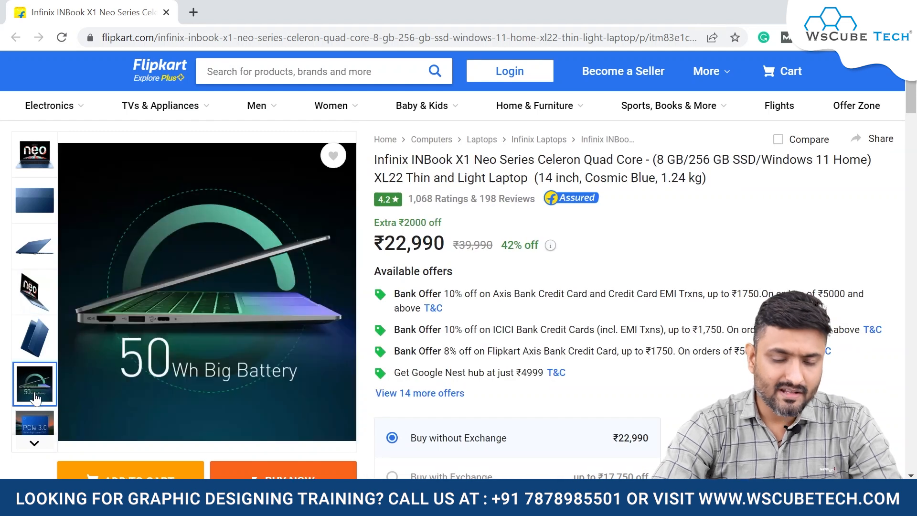
{"action": "key", "text": "alt+Tab"}
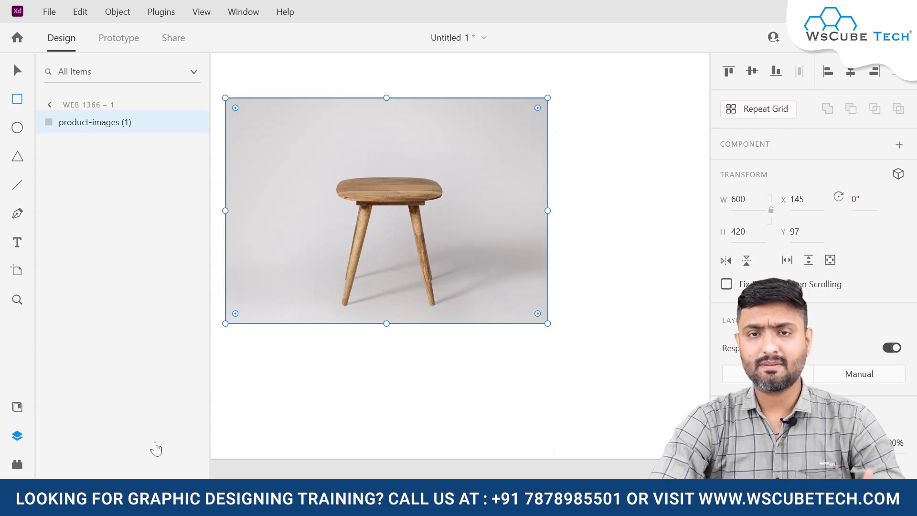
{"action": "scroll", "coordinate": [382, 391], "scroll_direction": "right", "scroll_amount": 2}
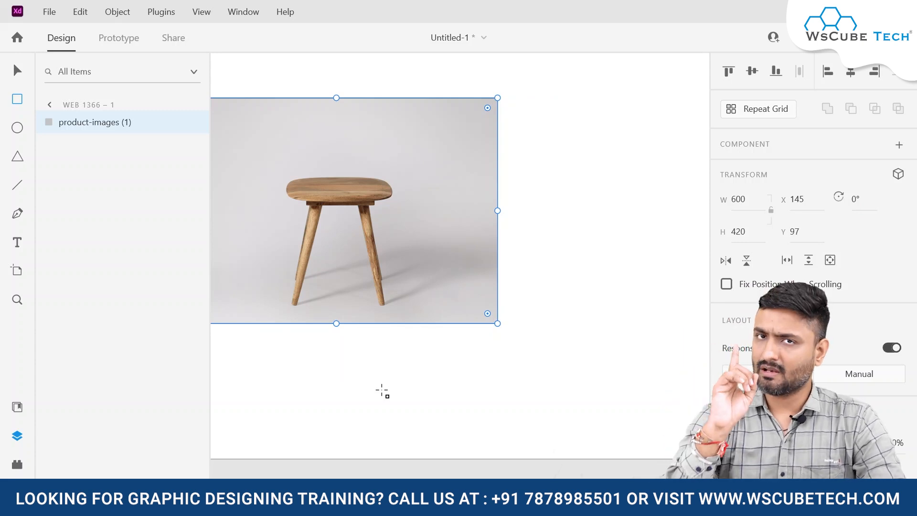
{"action": "key", "text": "ctrl+plus"}
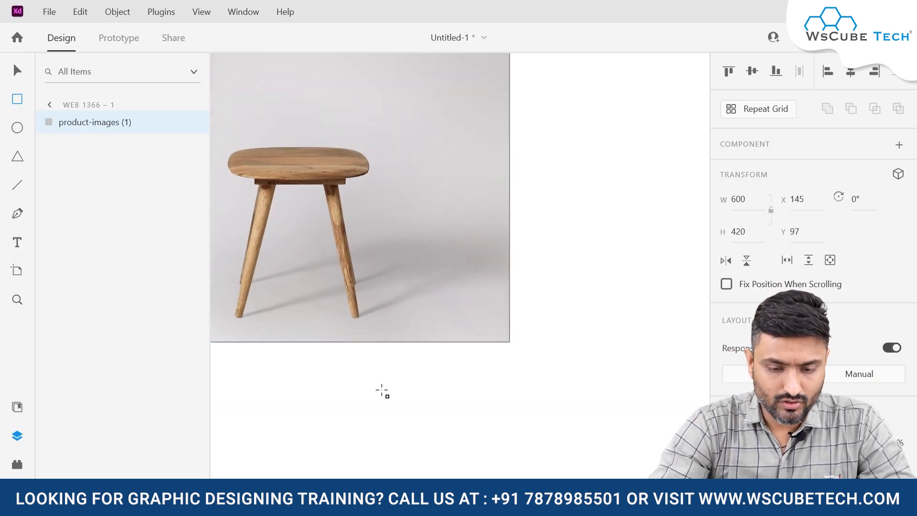
{"action": "scroll", "coordinate": [380, 389], "scroll_direction": "up", "scroll_amount": 3}
{"action": "scroll", "coordinate": [649, 256], "scroll_direction": "up", "scroll_amount": 2}
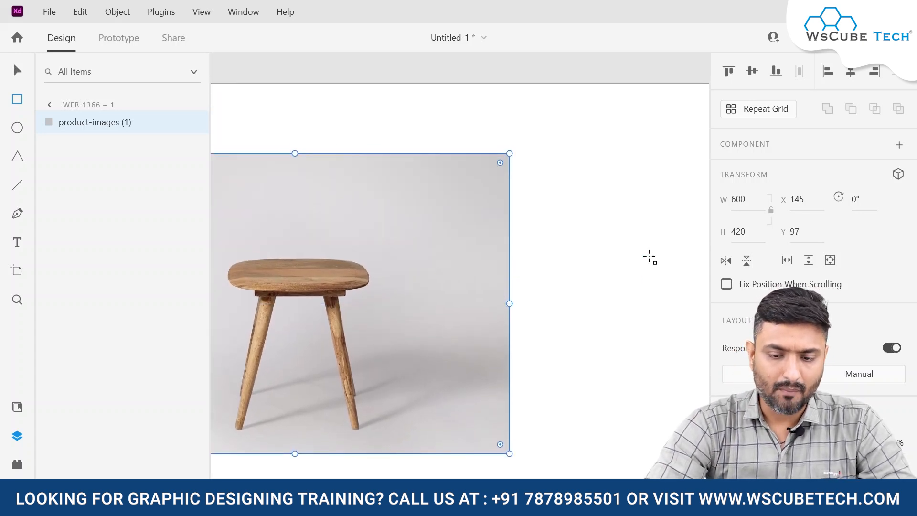
{"action": "scroll", "coordinate": [649, 257], "scroll_direction": "right", "scroll_amount": 3}
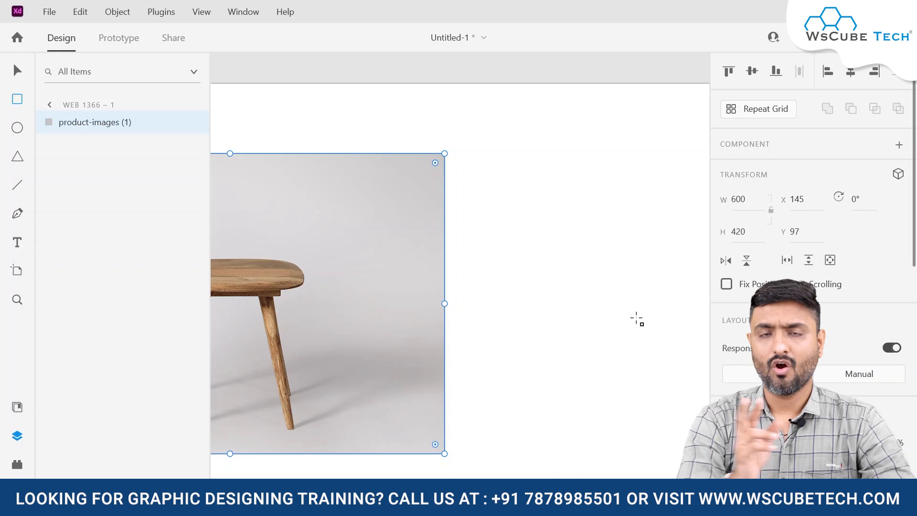
{"action": "key", "text": "ctrl+minus"}
{"action": "left_click", "coordinate": [244, 260]}
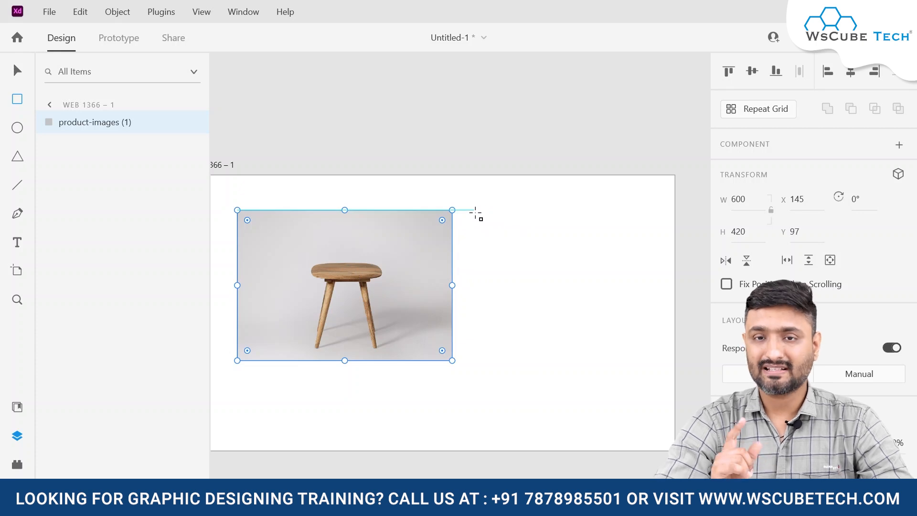
{"action": "key", "text": "ctrl+equal"}
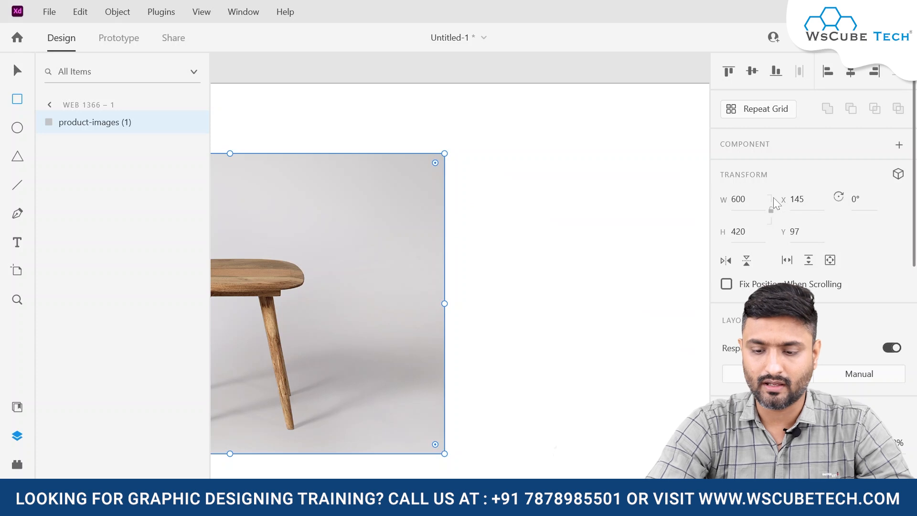
Draw a thumbnail rectangle just right of the stool image, level with its top edge, and size it 150 wide by 100 high.
{"action": "left_click", "coordinate": [733, 210]}
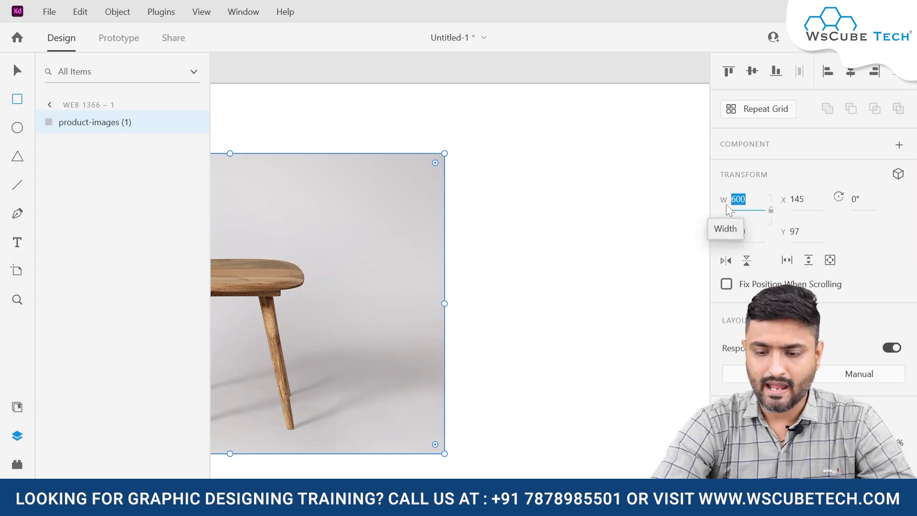
{"action": "key", "text": "Tab"}
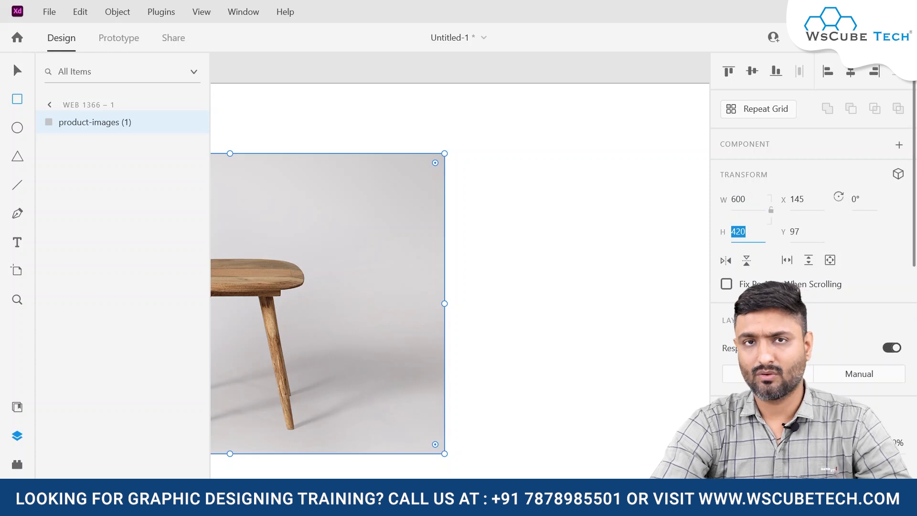
{"action": "left_click", "coordinate": [14, 98]}
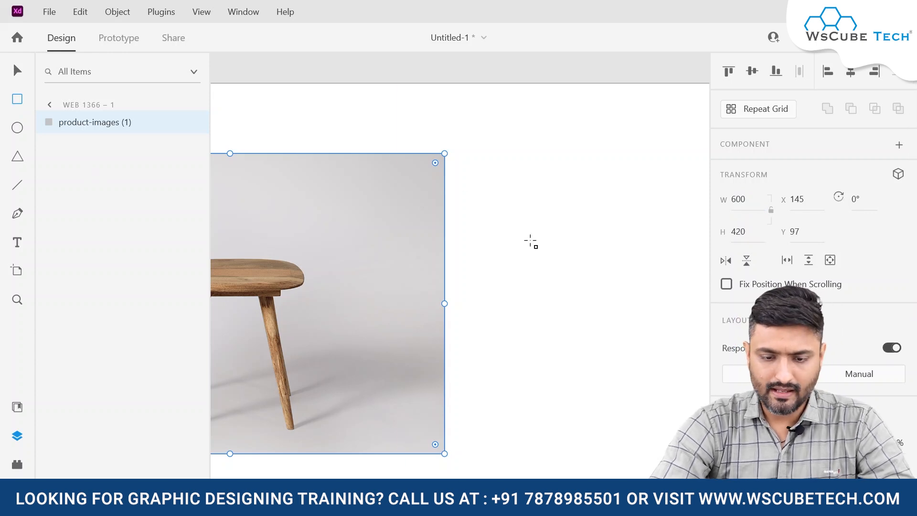
{"action": "mouse_move", "coordinate": [468, 153]}
{"action": "left_mouse_down"}
{"action": "mouse_move", "coordinate": [544, 225]}
{"action": "mouse_move", "coordinate": [556, 255]}
{"action": "mouse_move", "coordinate": [558, 244]}
{"action": "left_mouse_up"}
{"action": "left_click", "coordinate": [718, 204]}
{"action": "key", "text": "ctrl+a"}
{"action": "type", "text": "150"}
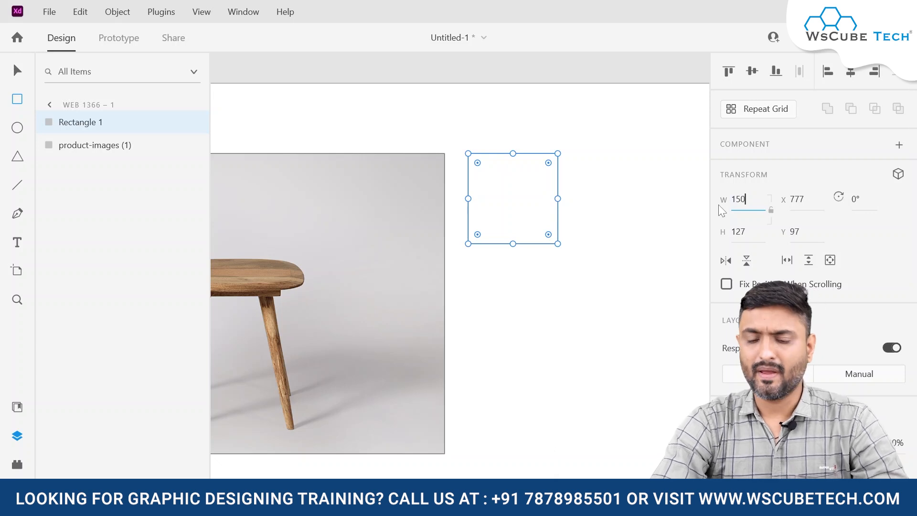
{"action": "key", "text": "Tab"}
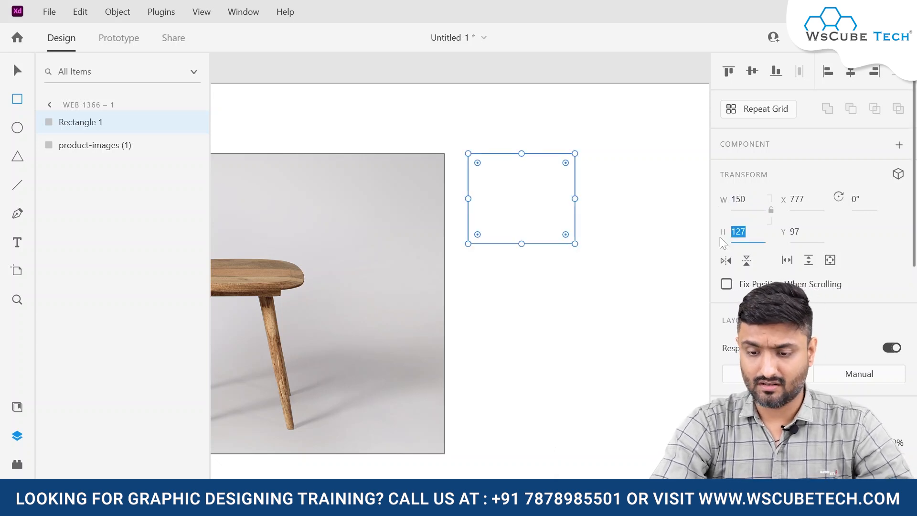
{"action": "key", "text": "BackSpace"}
{"action": "key", "text": "Return"}
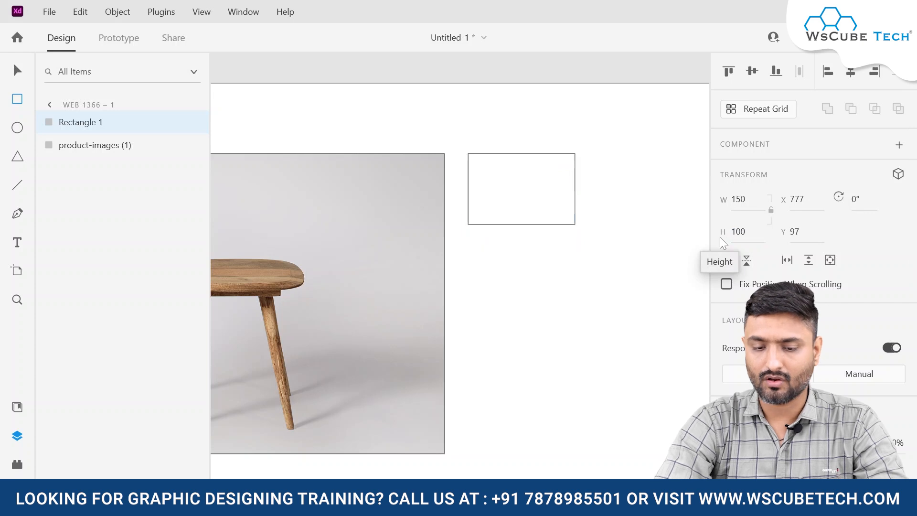
Set the thumbnail rectangle's width to 120.
{"action": "key", "text": "ctrl+0"}
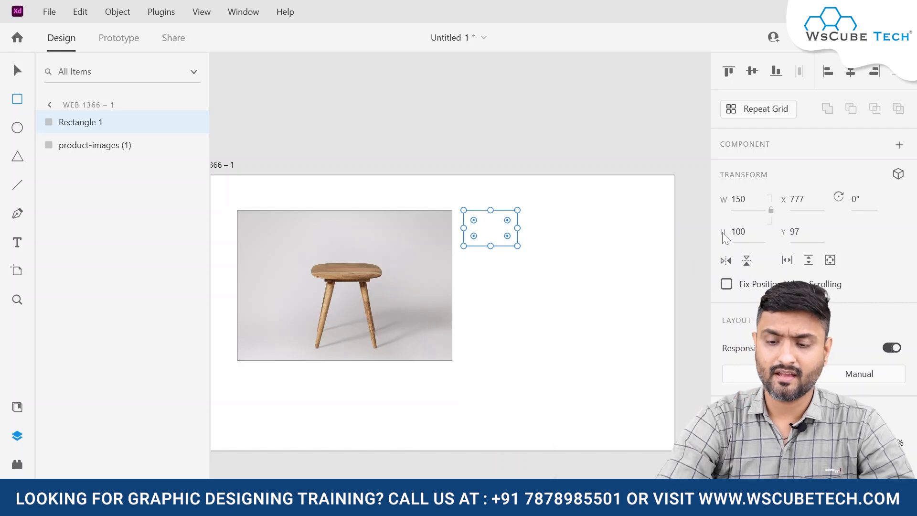
{"action": "left_click", "coordinate": [740, 198]}
{"action": "left_click_drag", "start_coordinate": [743, 199], "coordinate": [735, 199]}
{"action": "type", "text": "2"}
{"action": "key", "text": "Return"}
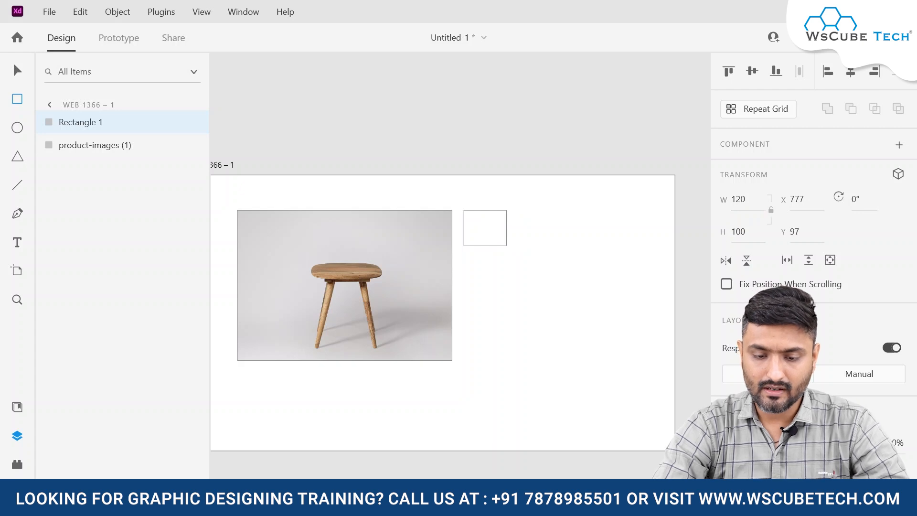
{"action": "key", "text": "ctrl+plus"}
{"action": "key", "text": "ctrl+plus"}
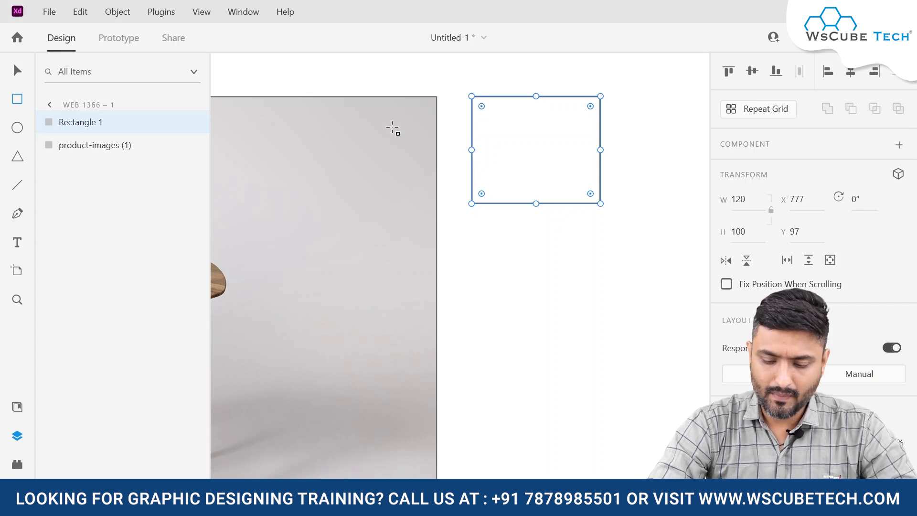
{"action": "key", "text": "ctrl+minus"}
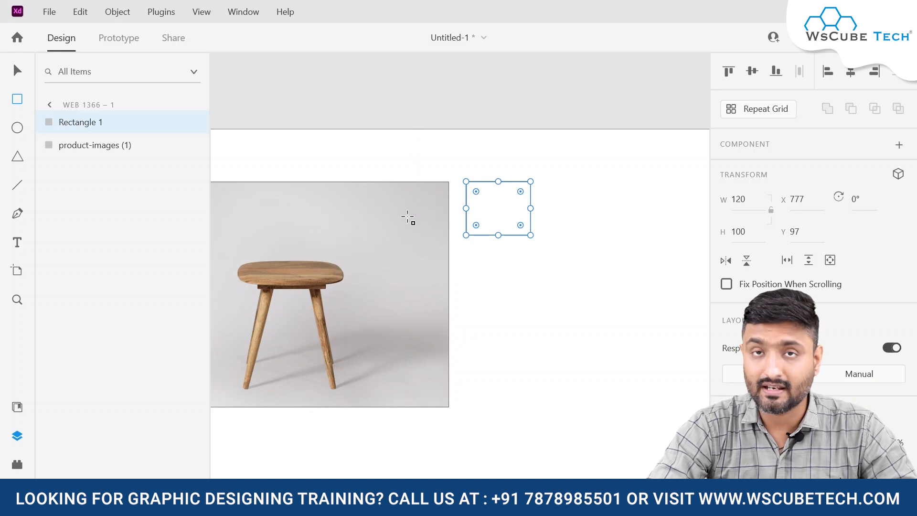
{"action": "key", "text": "ctrl+plus"}
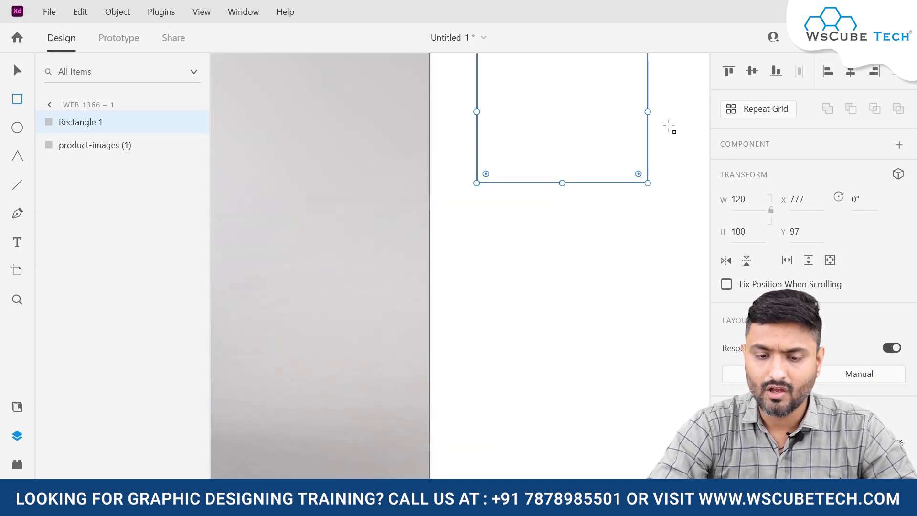
{"action": "scroll", "coordinate": [668, 128], "scroll_direction": "right", "scroll_amount": 3}
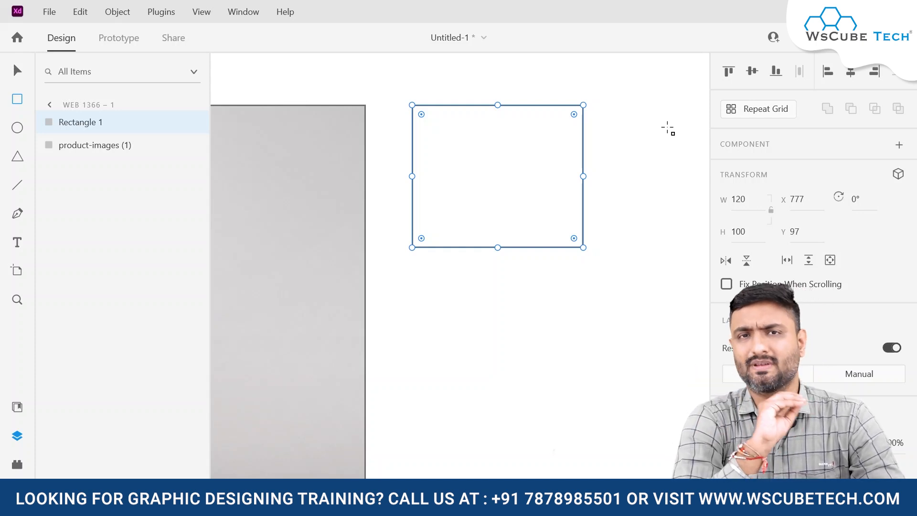
Switch to the Flipkart laptop page and review how its thumbnails sit beside the main image.
{"action": "key", "text": "super+Tab"}
{"action": "left_click", "coordinate": [666, 127]}
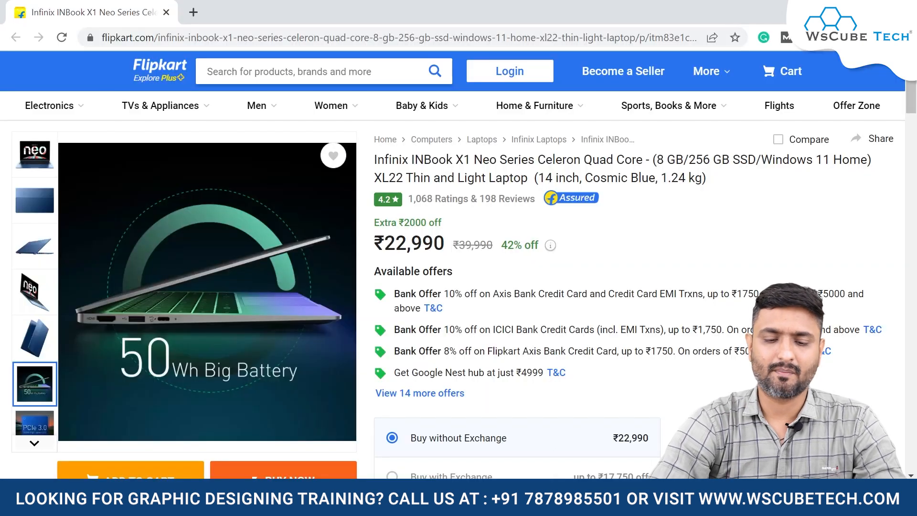
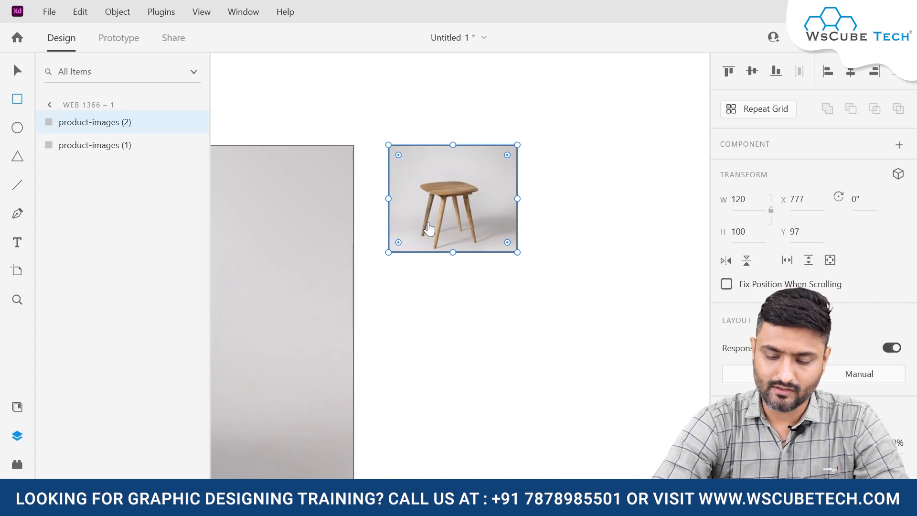
Examine the stool thumbnail's size and placement beside the large product image, on the whole artboard and up close.
{"action": "key", "text": "ctrl+minus"}
{"action": "key", "text": "ctrl+minus"}
{"action": "key", "text": "ctrl+minus"}
{"action": "key", "text": "ctrl+minus"}
{"action": "key", "text": "ctrl+minus"}
{"action": "key", "text": "ctrl+minus"}
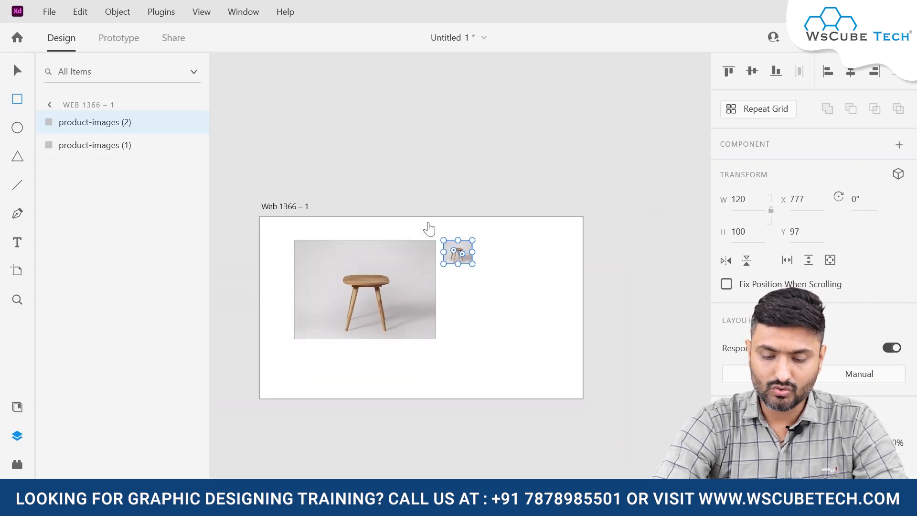
{"action": "key", "text": "ctrl+plus"}
{"action": "key", "text": "ctrl+plus"}
{"action": "key", "text": "ctrl+plus"}
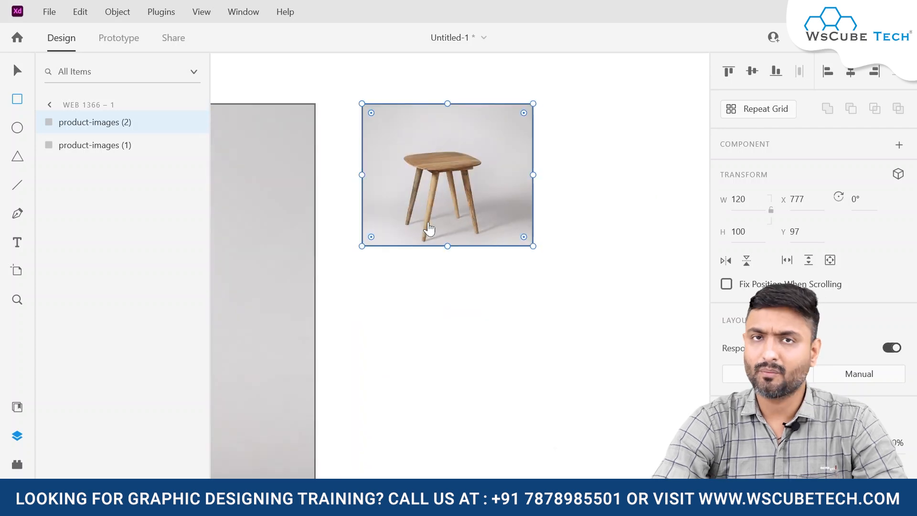
{"action": "key", "text": "ctrl+plus"}
{"action": "key", "text": "ctrl+minus"}
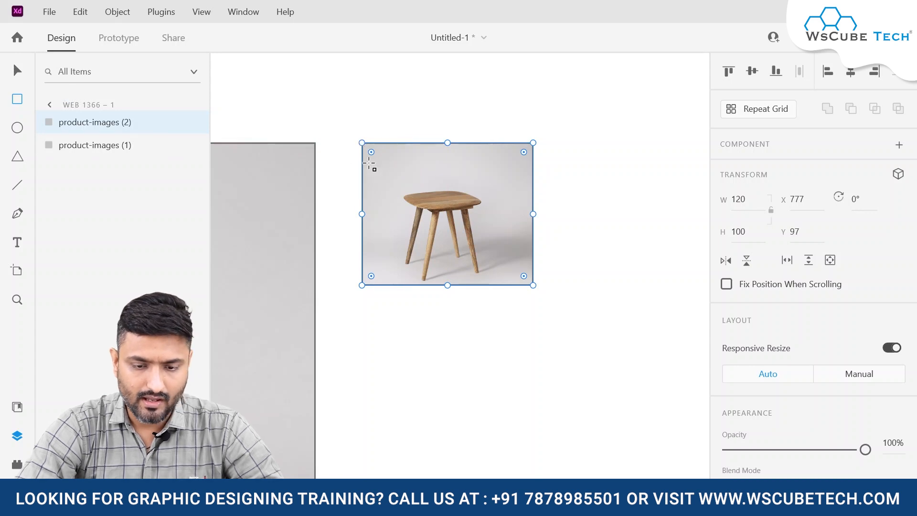
Draw a strip rectangle about 120 wide and 20 high across the upper part of the stool thumbnail, without a border.
{"action": "mouse_move", "coordinate": [364, 163]}
{"action": "left_mouse_down"}
{"action": "mouse_move", "coordinate": [528, 182]}
{"action": "mouse_move", "coordinate": [531, 191]}
{"action": "left_mouse_up"}
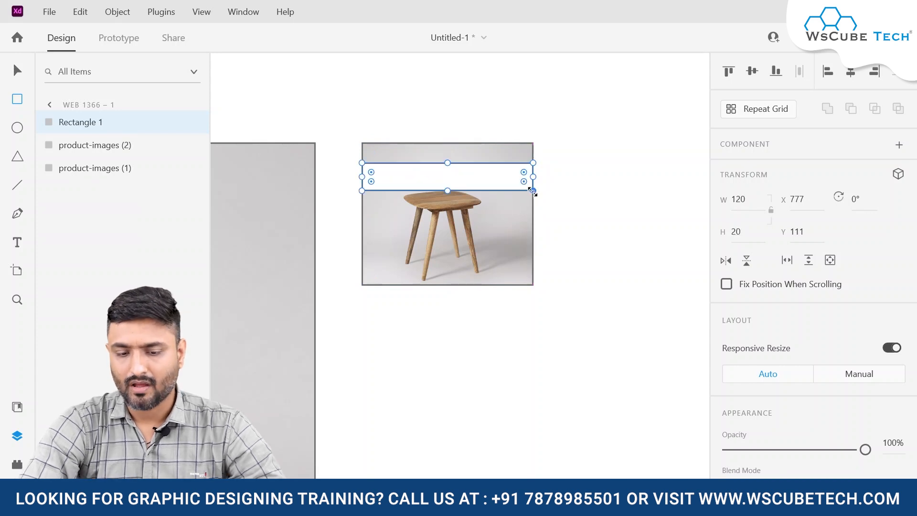
{"action": "scroll", "coordinate": [798, 354], "scroll_direction": "down", "scroll_amount": 3}
{"action": "scroll", "coordinate": [798, 354], "scroll_direction": "down", "scroll_amount": 3}
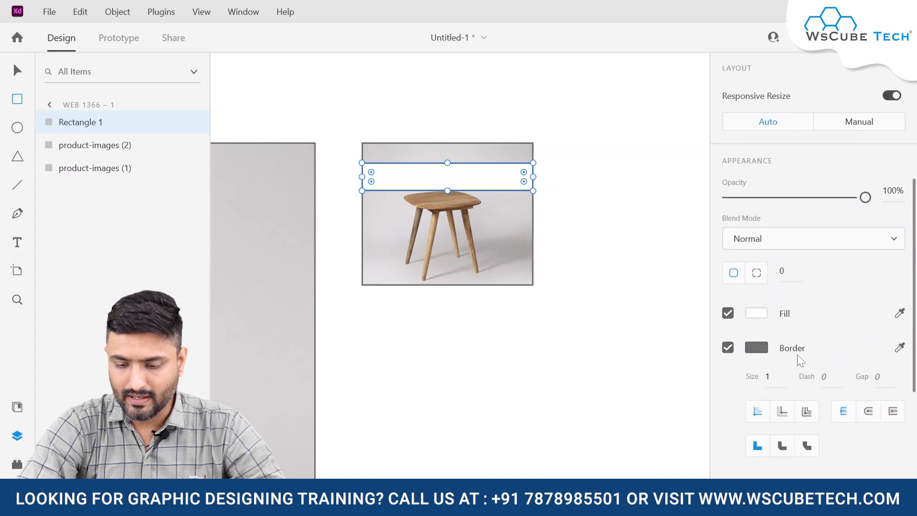
{"action": "left_click", "coordinate": [728, 347]}
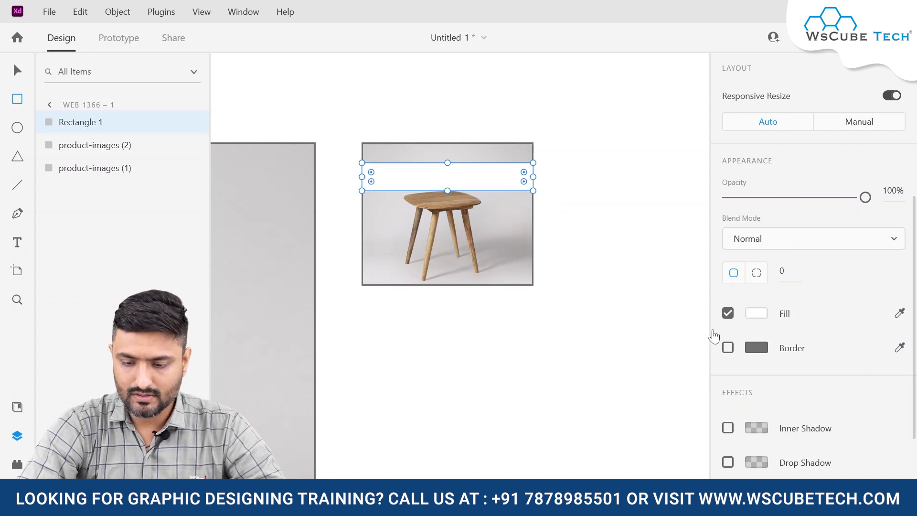
{"action": "left_click", "coordinate": [727, 349]}
{"action": "scroll", "coordinate": [729, 351], "scroll_direction": "down", "scroll_amount": 4}
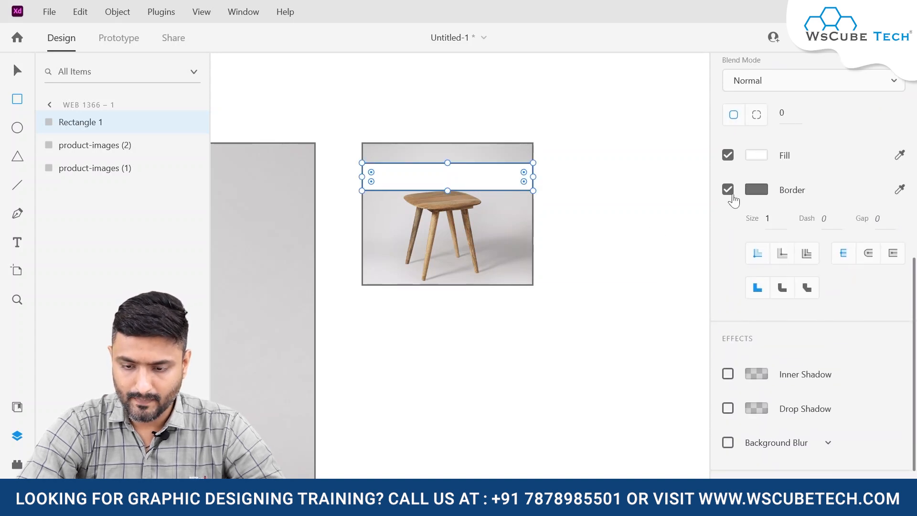
{"action": "left_click", "coordinate": [727, 189]}
Move the strip up until it is flush with the thumbnail's top edge.
{"action": "key", "text": "v"}
{"action": "key", "text": "shift+Up"}
{"action": "key", "text": "shift+Up"}
{"action": "key", "text": "Down"}
{"action": "key", "text": "Down"}
{"action": "key", "text": "Down"}
{"action": "key", "text": "Down"}
{"action": "key", "text": "Down"}
{"action": "key", "text": "Down"}
{"action": "key", "text": "Down"}
{"action": "key", "text": "Up"}
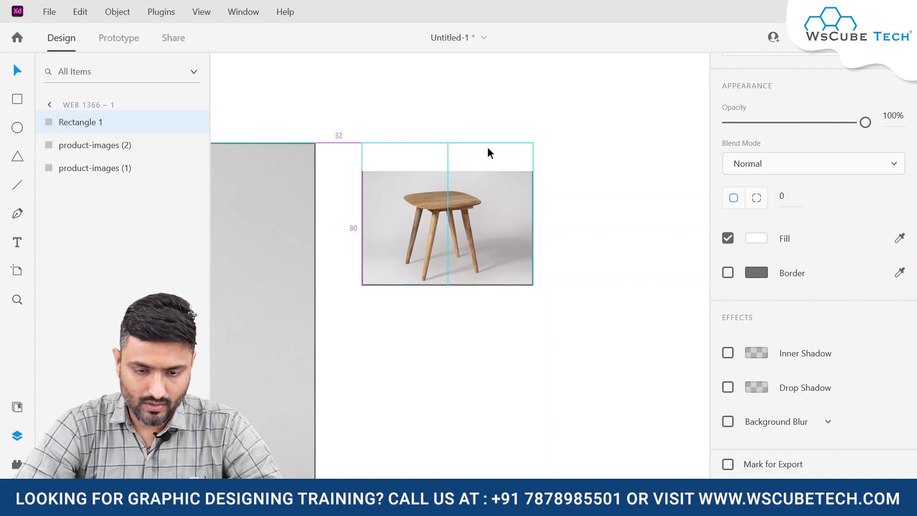
Set the strip's width to 118 and shift it to X 778, Y 98 so it sits inside the thumbnail's border.
{"action": "scroll", "coordinate": [689, 247], "scroll_direction": "up", "scroll_amount": 2}
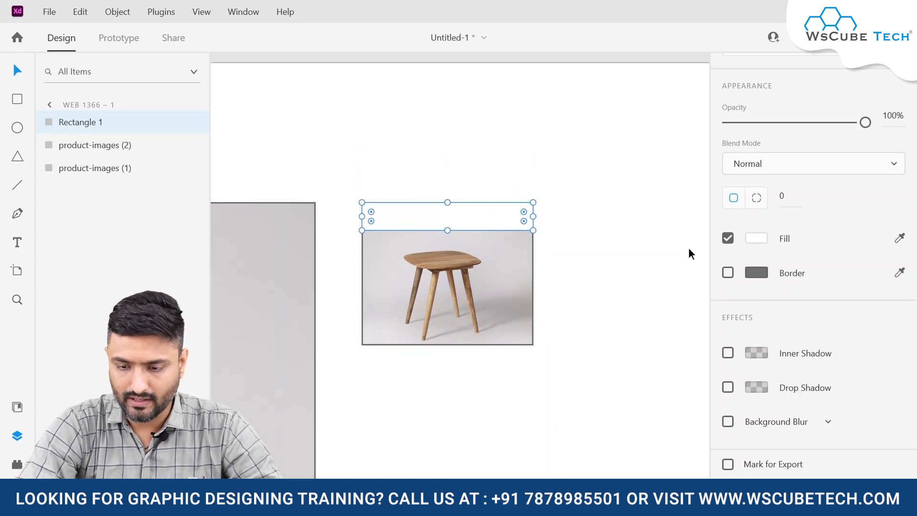
{"action": "scroll", "coordinate": [843, 269], "scroll_direction": "up", "scroll_amount": 5}
{"action": "scroll", "coordinate": [846, 273], "scroll_direction": "up", "scroll_amount": 3}
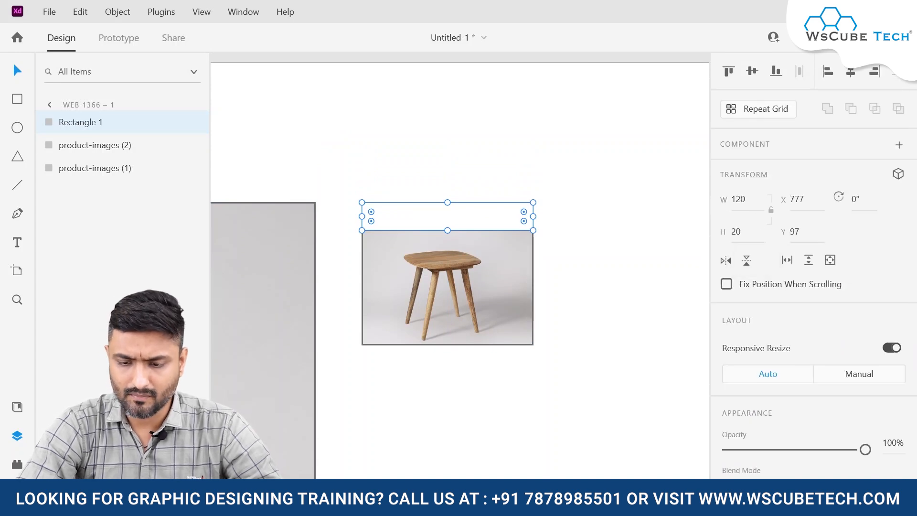
{"action": "left_click", "coordinate": [740, 199]}
{"action": "left_click", "coordinate": [746, 198]}
{"action": "key", "text": "BackSpace"}
{"action": "key", "text": "BackSpace"}
{"action": "type", "text": "18"}
{"action": "key", "text": "Return"}
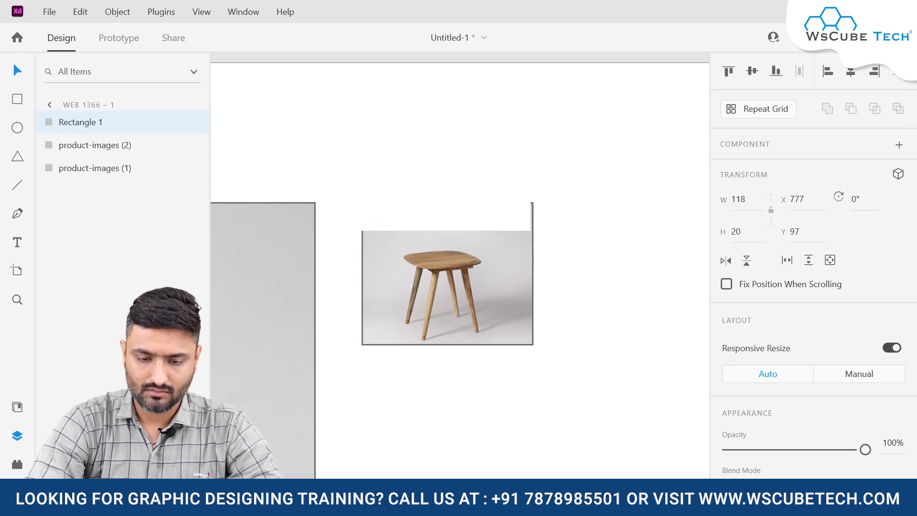
{"action": "key", "text": "Right"}
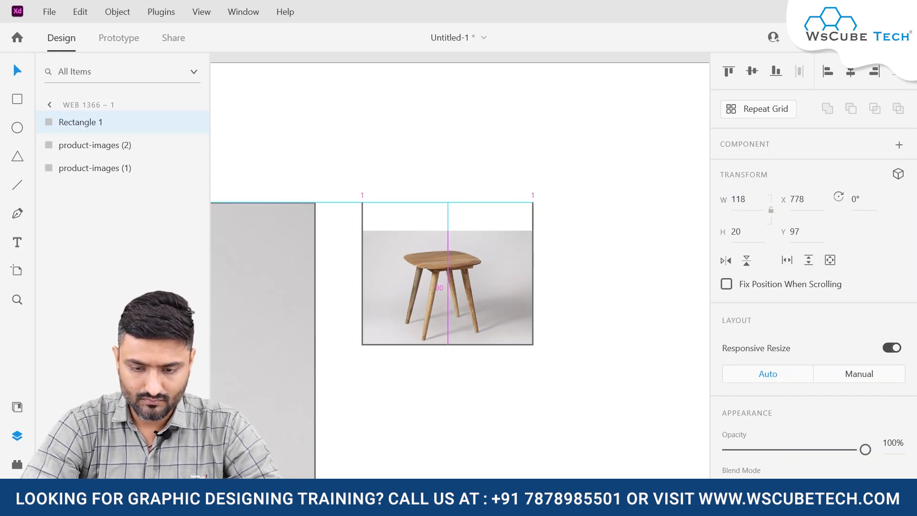
{"action": "key", "text": "Down"}
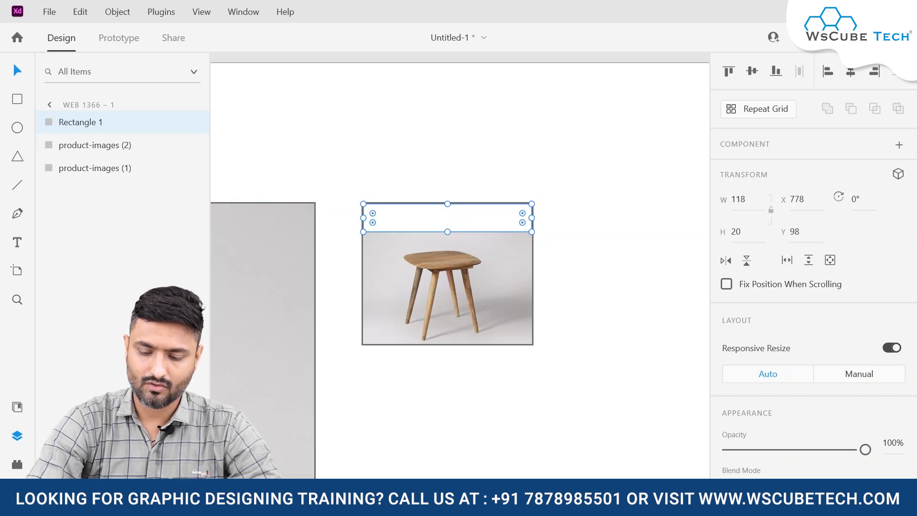
Fill the strip with the dark grey sampled from the thumbnail's border.
{"action": "scroll", "coordinate": [696, 253], "scroll_direction": "down", "scroll_amount": 1}
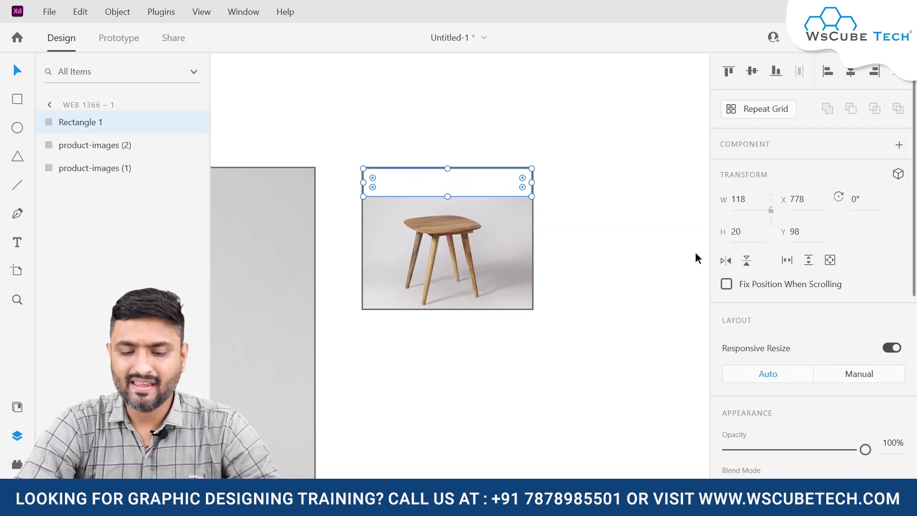
{"action": "key", "text": "ctrl+plus"}
{"action": "scroll", "coordinate": [696, 253], "scroll_direction": "up", "scroll_amount": 2}
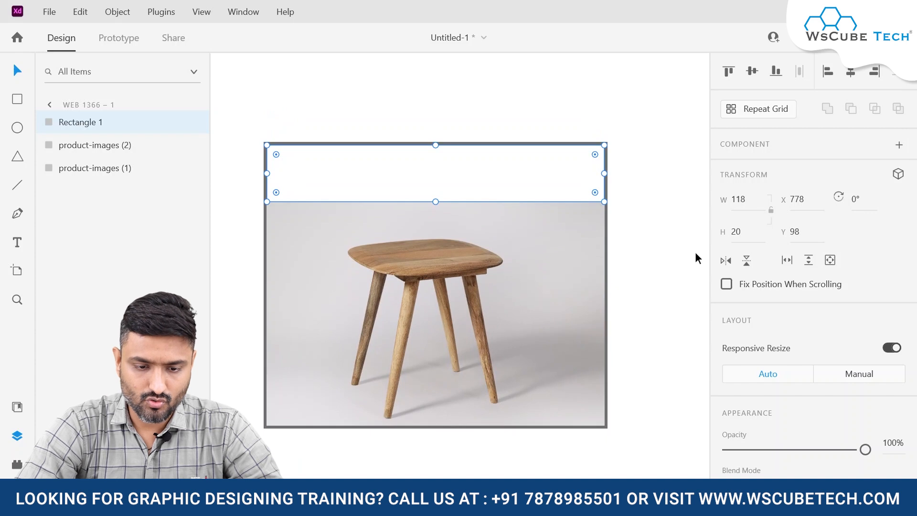
{"action": "key", "text": "ctrl+plus"}
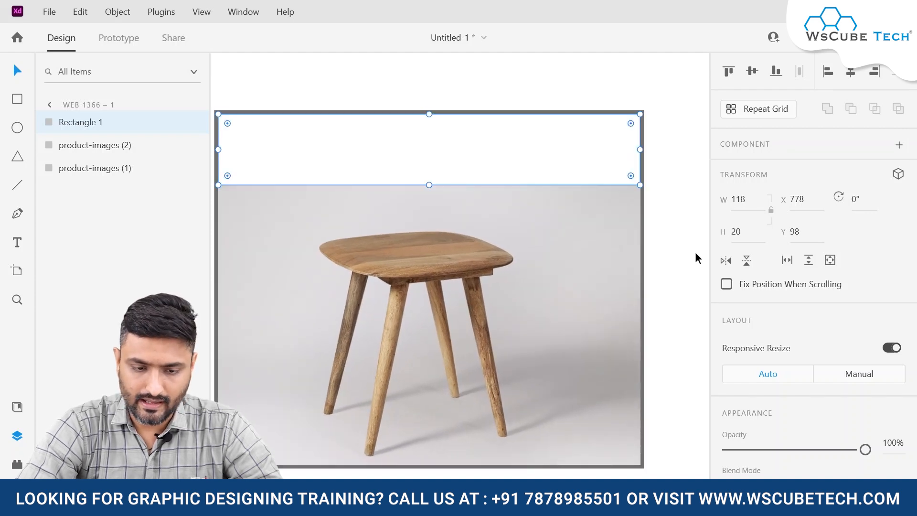
{"action": "scroll", "coordinate": [694, 251], "scroll_direction": "up", "scroll_amount": 1}
{"action": "scroll", "coordinate": [764, 364], "scroll_direction": "down", "scroll_amount": 5}
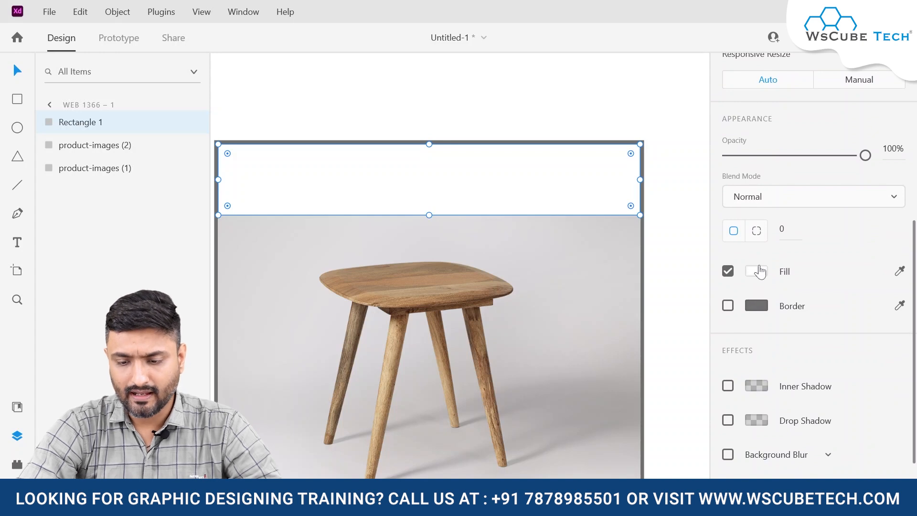
{"action": "left_click", "coordinate": [759, 271]}
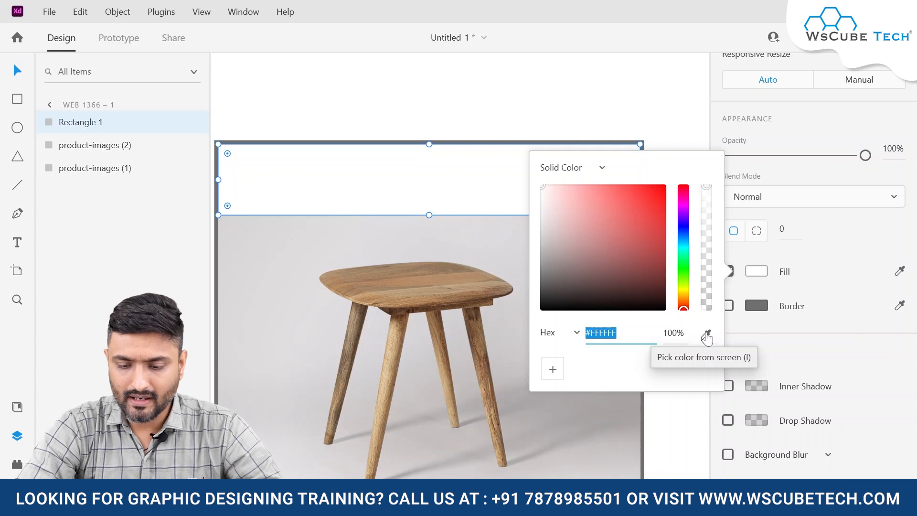
{"action": "left_click", "coordinate": [707, 334]}
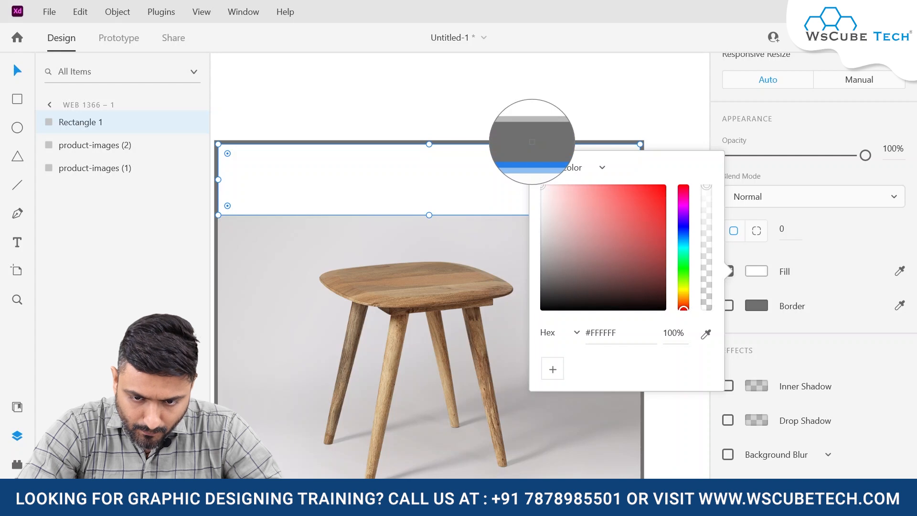
{"action": "left_click", "coordinate": [531, 142]}
{"action": "left_click", "coordinate": [813, 346]}
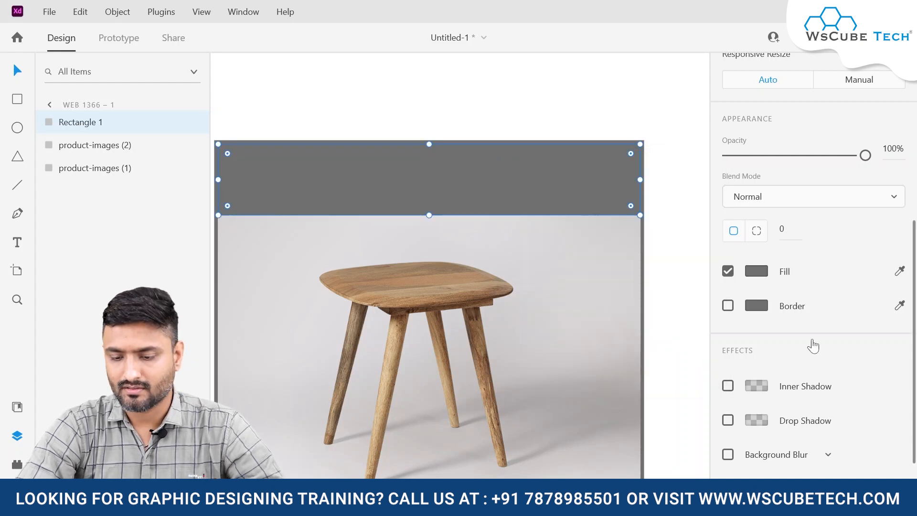
Apply a background blur to the strip with amount 38, brightness -3 and opacity 32%.
{"action": "scroll", "coordinate": [813, 346], "scroll_direction": "down", "scroll_amount": 2}
{"action": "left_click", "coordinate": [827, 420]}
{"action": "left_click", "coordinate": [728, 420]}
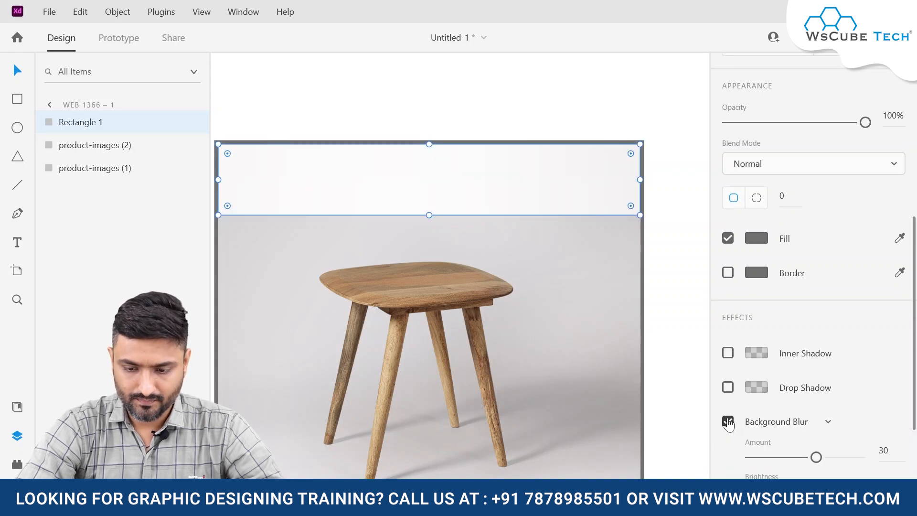
{"action": "scroll", "coordinate": [794, 417], "scroll_direction": "down", "scroll_amount": 3}
{"action": "left_click_drag", "start_coordinate": [816, 354], "coordinate": [801, 397]}
{"action": "left_click_drag", "start_coordinate": [751, 423], "coordinate": [785, 430]}
Add the text "Front" over the grey strip and colour it white (#FFFFFF).
{"action": "key", "text": "t"}
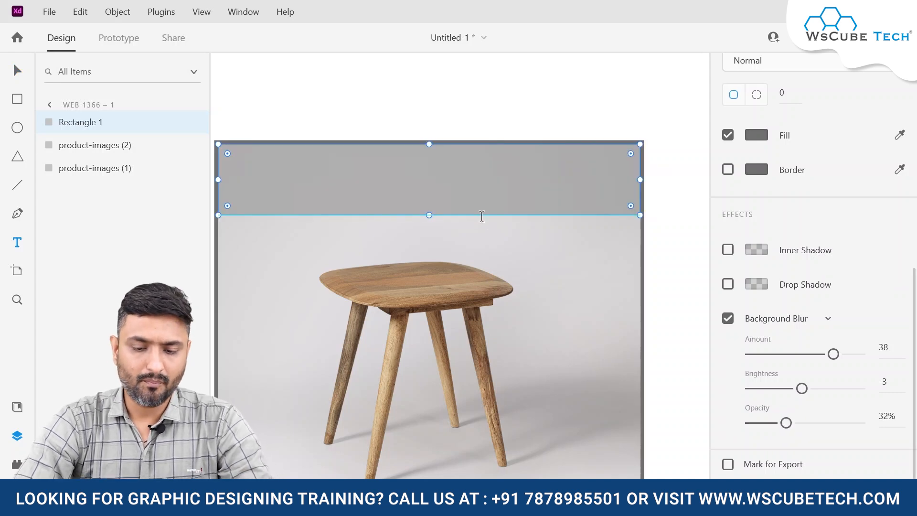
{"action": "left_click", "coordinate": [347, 170]}
{"action": "type", "text": "Fr"}
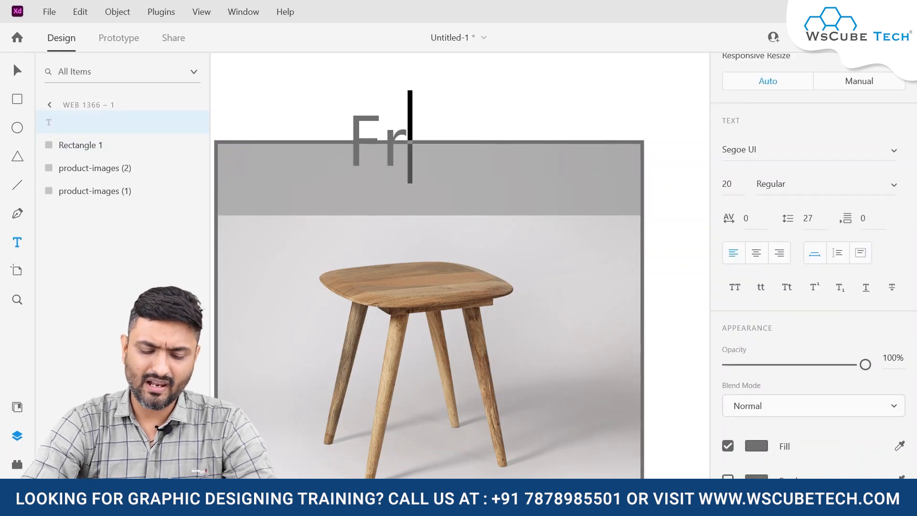
{"action": "type", "text": "ont"}
{"action": "key", "text": "ctrl+a"}
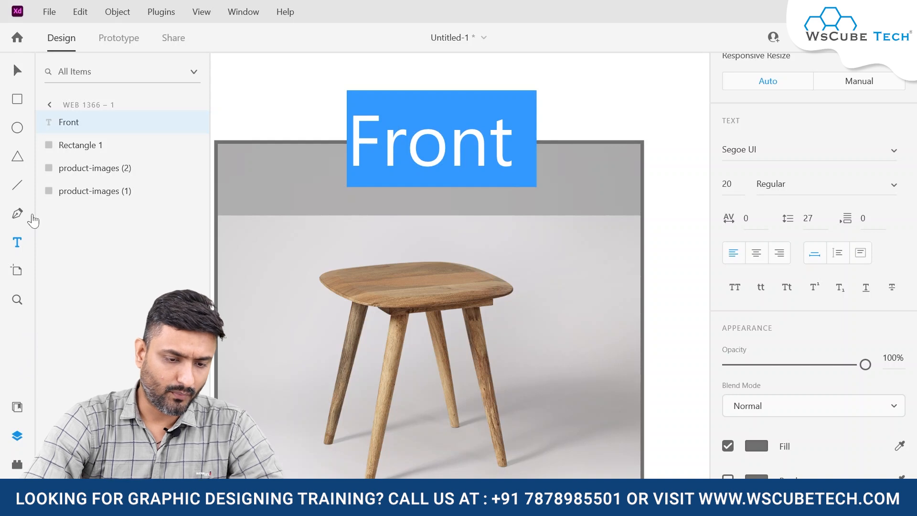
{"action": "scroll", "coordinate": [764, 310], "scroll_direction": "down", "scroll_amount": 3}
{"action": "left_click", "coordinate": [754, 288]}
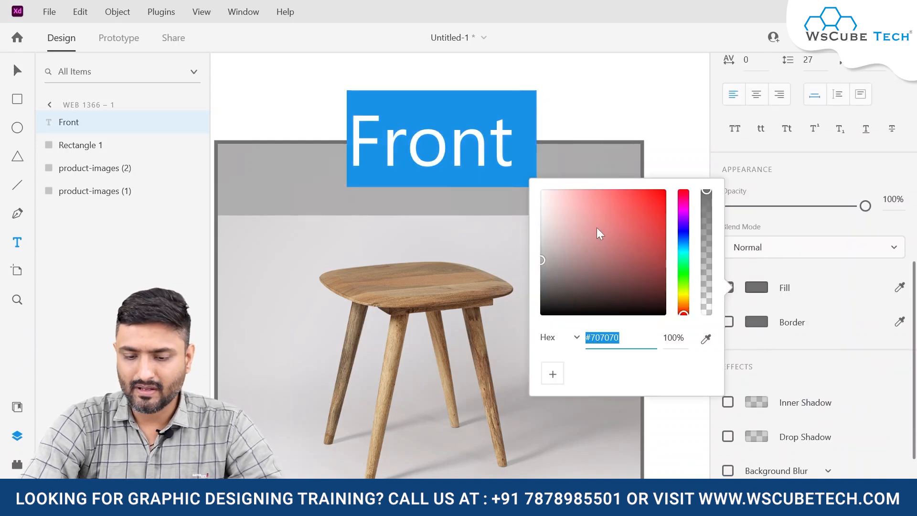
{"action": "left_click", "coordinate": [542, 188]}
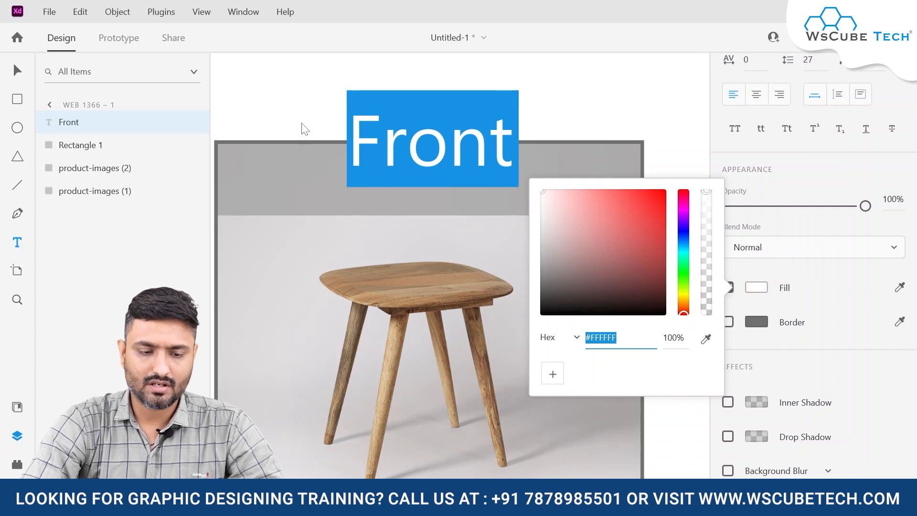
Set the "Front" label's font size to 14.
{"action": "scroll", "coordinate": [785, 238], "scroll_direction": "up", "scroll_amount": 5}
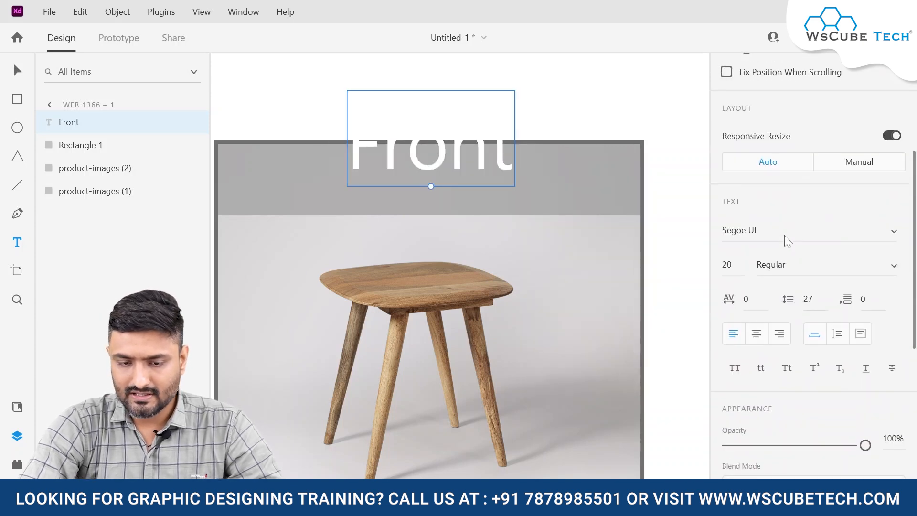
{"action": "left_click", "coordinate": [731, 264]}
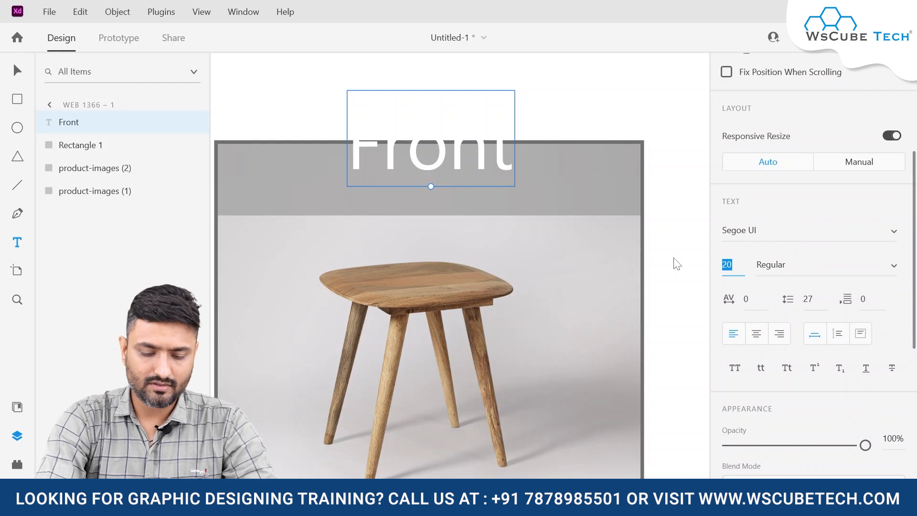
{"action": "key", "text": "Return"}
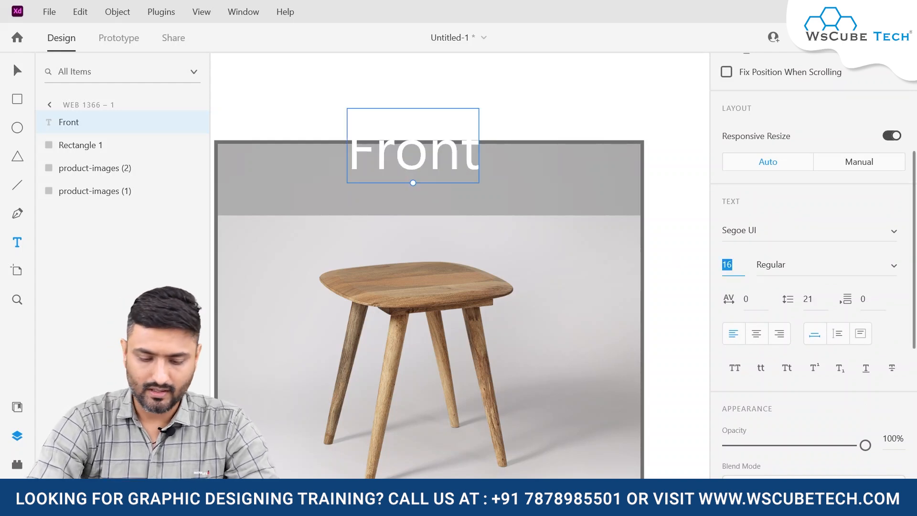
{"action": "type", "text": "4"}
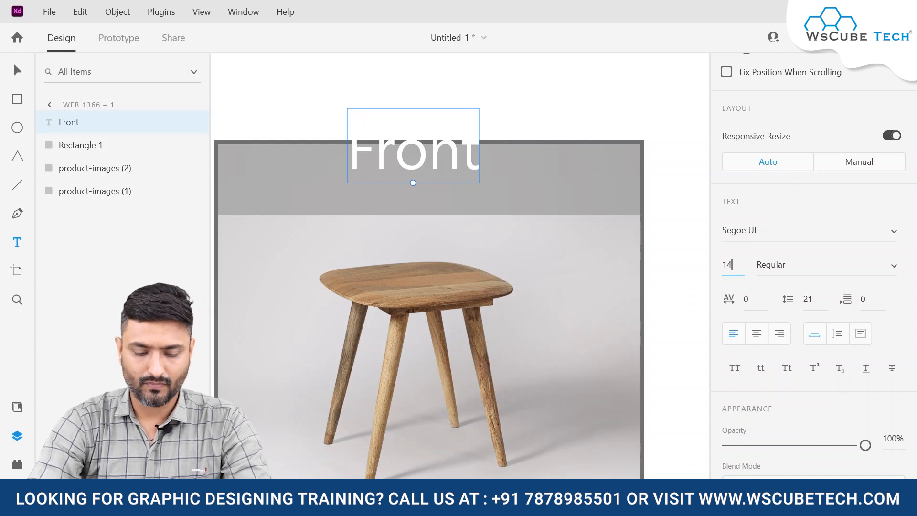
{"action": "key", "text": "Return"}
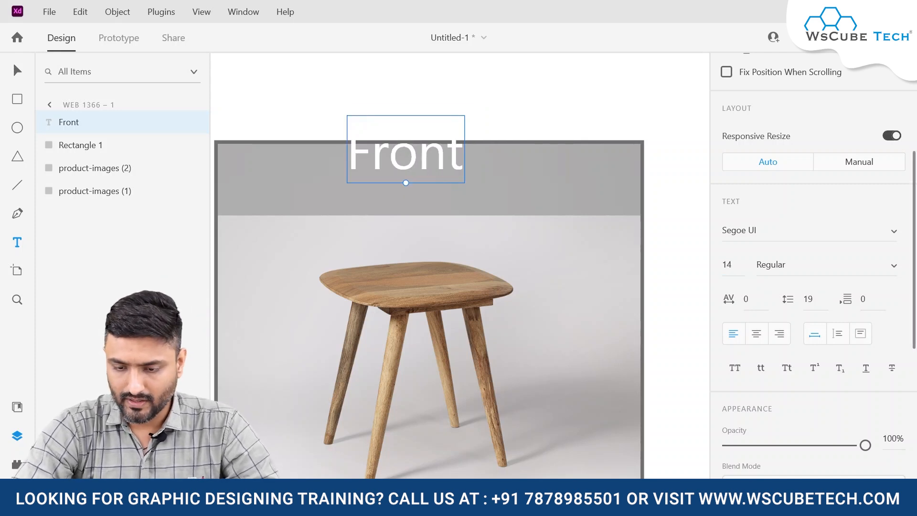
Change the "Front" label's font to Rockwell Italic.
{"action": "left_click", "coordinate": [892, 233]}
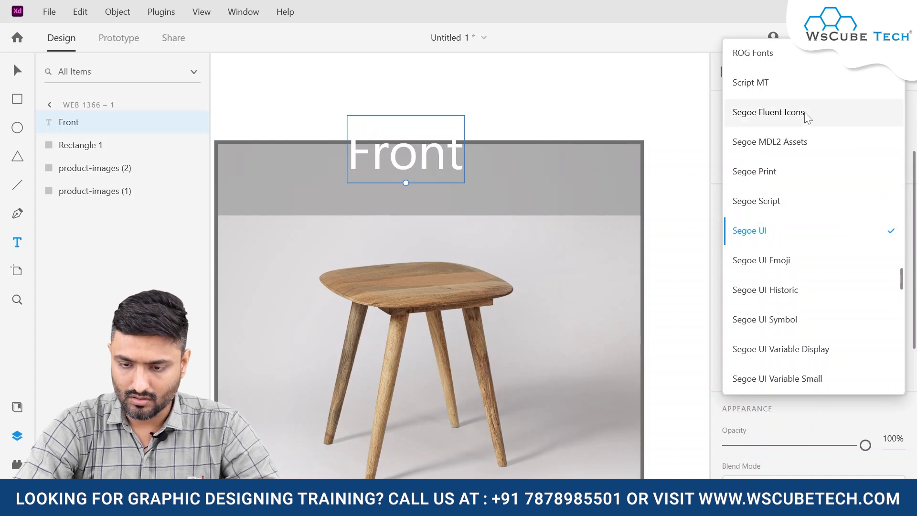
{"action": "scroll", "coordinate": [814, 89], "scroll_direction": "up", "scroll_amount": 3}
{"action": "scroll", "coordinate": [815, 90], "scroll_direction": "up", "scroll_amount": 9}
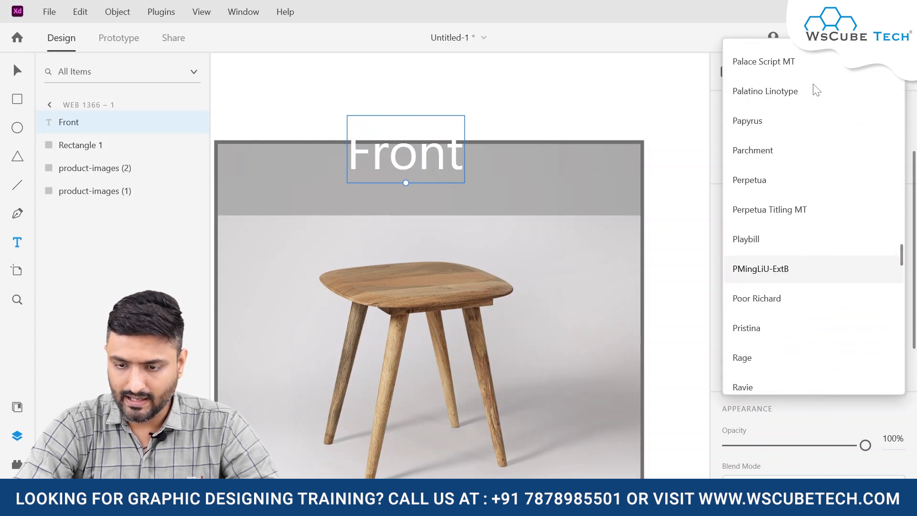
{"action": "scroll", "coordinate": [816, 90], "scroll_direction": "up", "scroll_amount": 12}
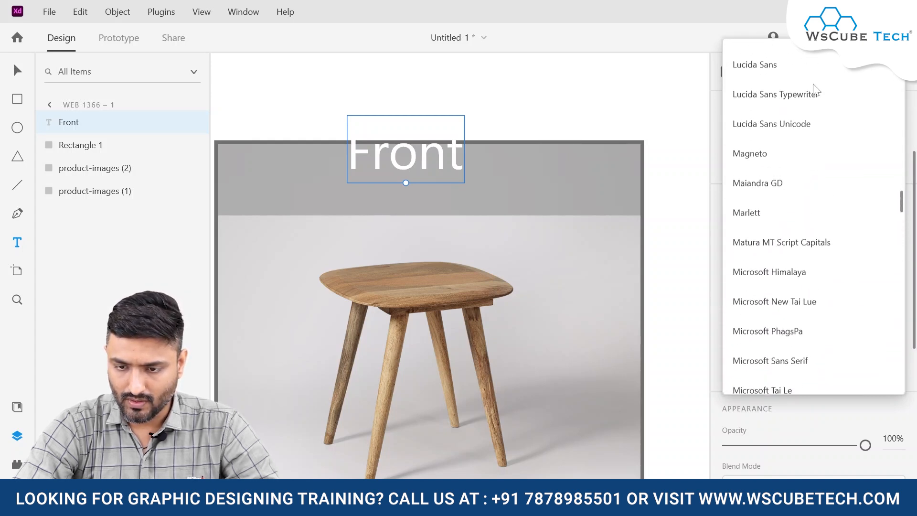
{"action": "scroll", "coordinate": [813, 84], "scroll_direction": "up", "scroll_amount": 4}
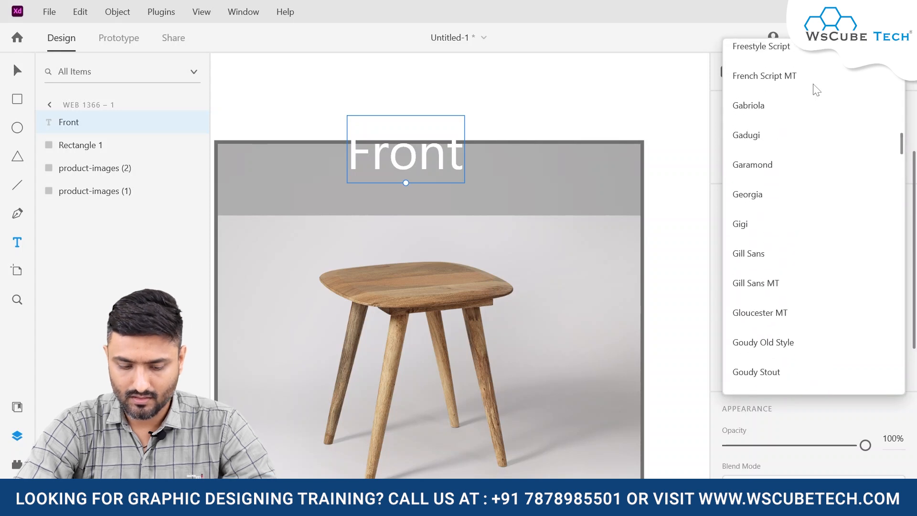
{"action": "type", "text": "ro"}
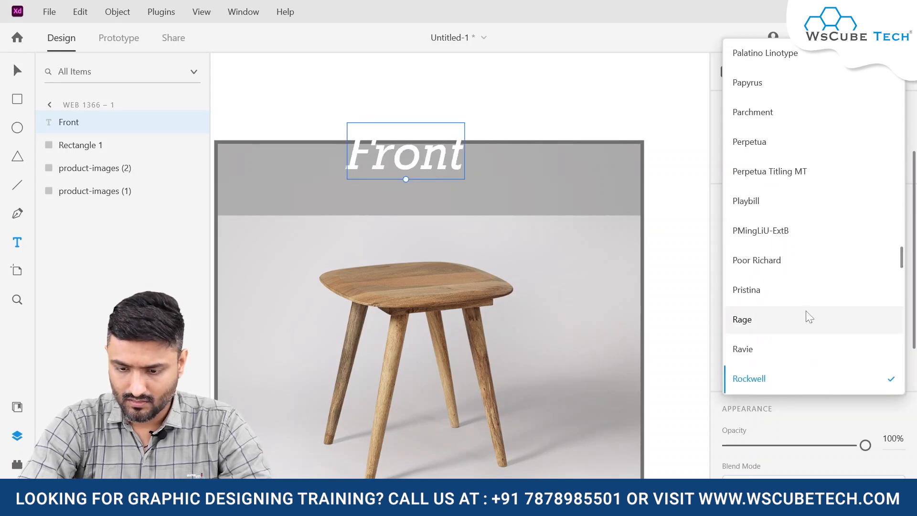
{"action": "left_click", "coordinate": [780, 377]}
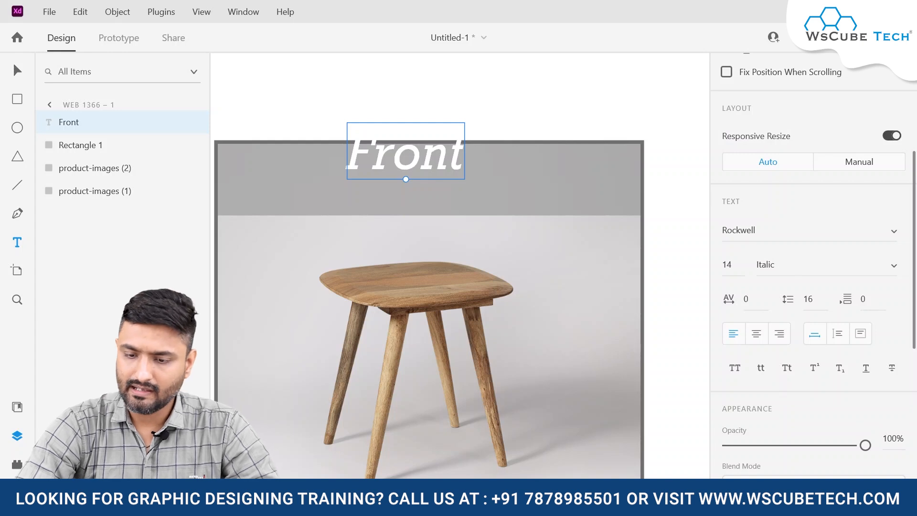
Move the "Front" label down into the grey strip and centre it over the thumbnail.
{"action": "key", "text": "v"}
{"action": "key", "text": "shift+Down"}
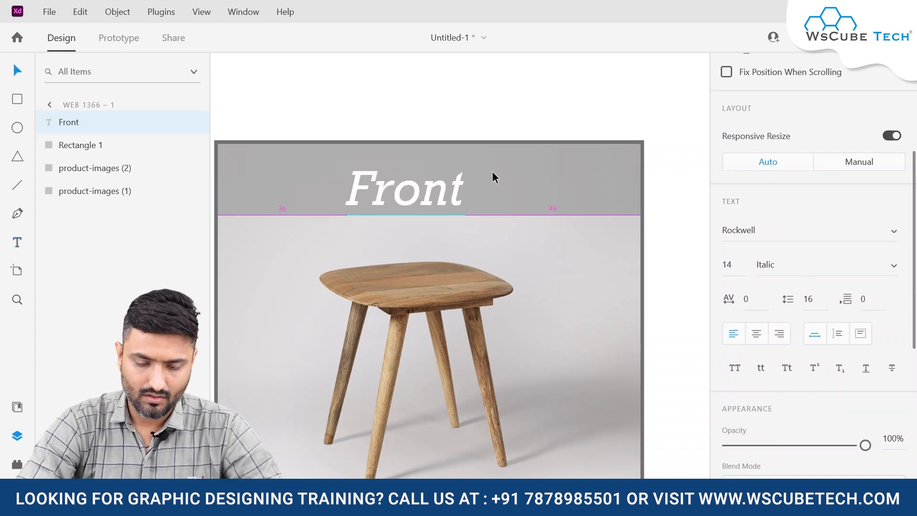
{"action": "left_click_drag", "start_coordinate": [390, 186], "coordinate": [411, 178]}
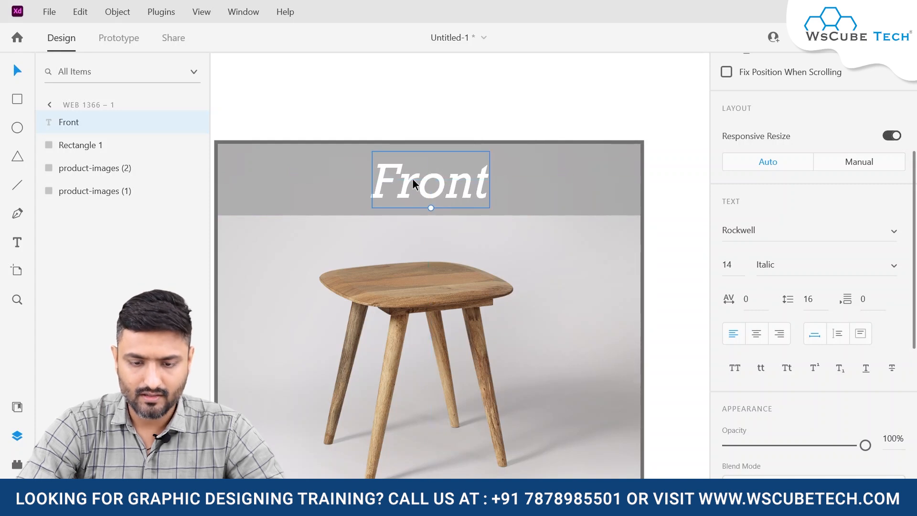
Examine the labelled thumbnail up close and alongside the large stool image.
{"action": "key", "text": "ctrl+minus"}
{"action": "key", "text": "ctrl+minus"}
{"action": "key", "text": "ctrl+minus"}
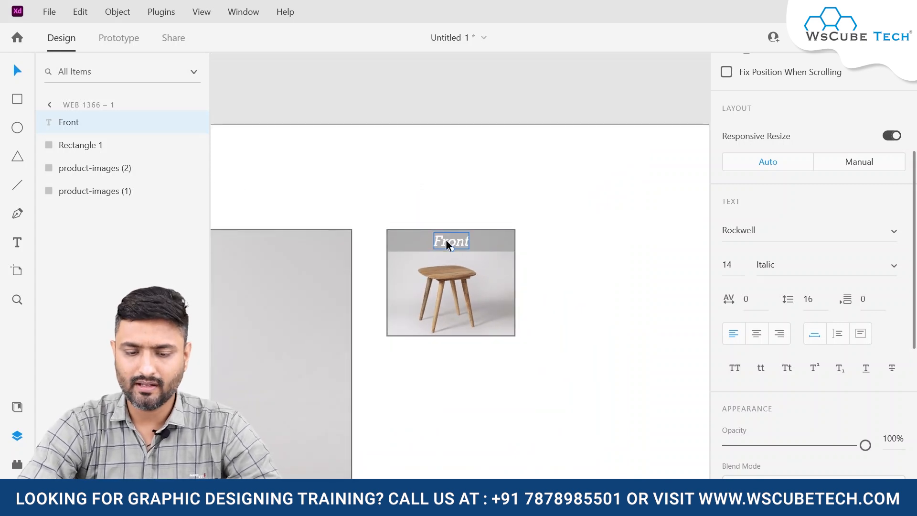
{"action": "key", "text": "ctrl+plus"}
{"action": "key", "text": "ctrl+plus"}
{"action": "key", "text": "ctrl+plus"}
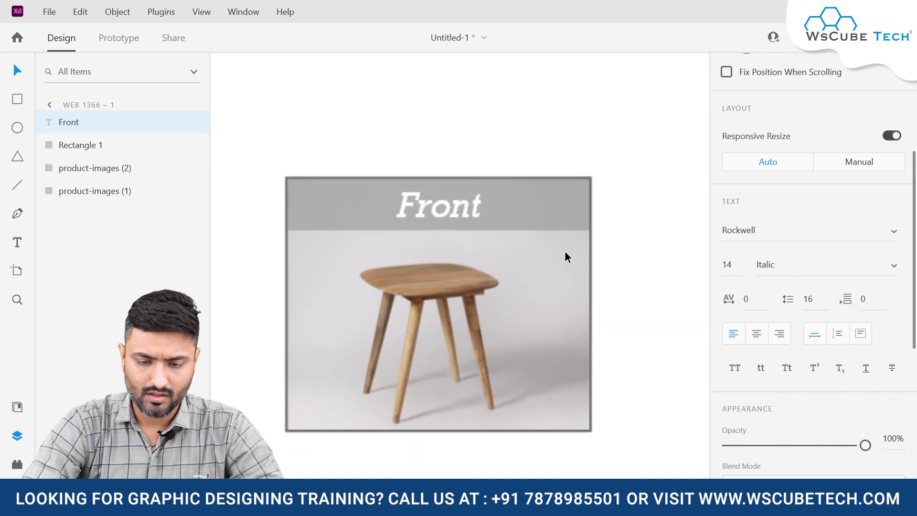
{"action": "key", "text": "ctrl+minus"}
{"action": "key", "text": "ctrl+minus"}
{"action": "key", "text": "ctrl+minus"}
{"action": "key", "text": "ctrl+minus"}
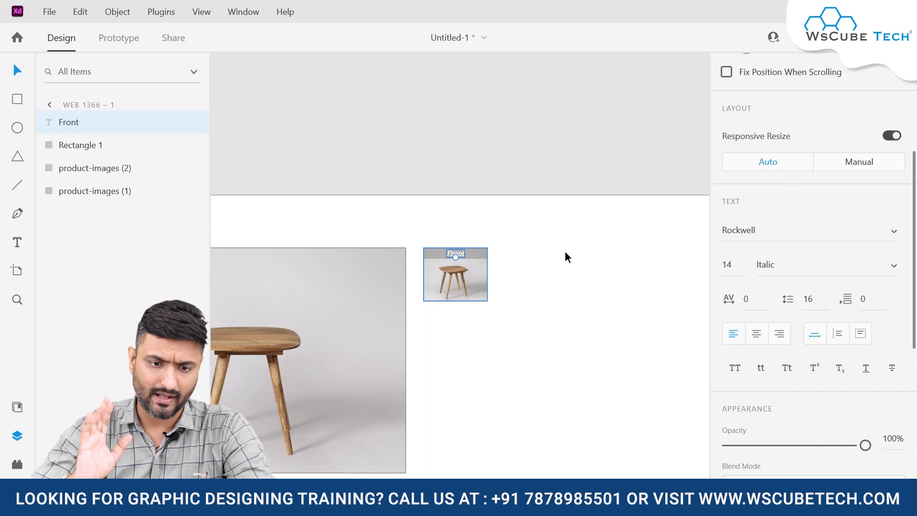
{"action": "left_click", "coordinate": [583, 260]}
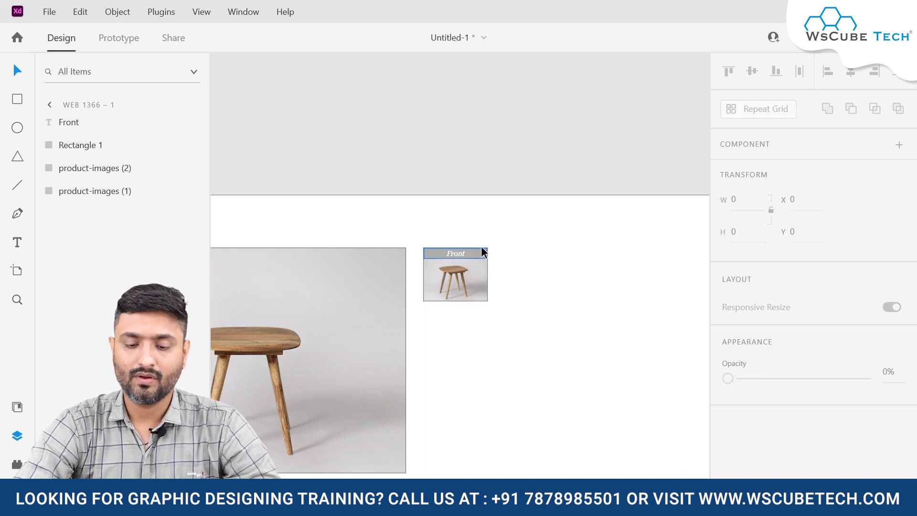
Select the thumbnail image, its grey strip and the "Front" label together and turn them into a repeat grid.
{"action": "double_click", "coordinate": [460, 253]}
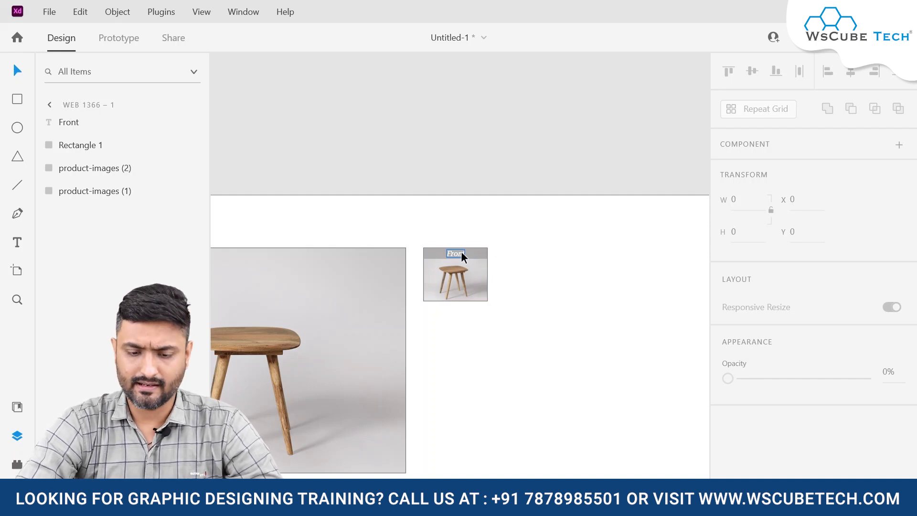
{"action": "key", "text": "Escape"}
{"action": "scroll", "coordinate": [461, 256], "scroll_direction": "up", "scroll_amount": 1}
{"action": "left_click_drag", "start_coordinate": [524, 358], "coordinate": [434, 253]}
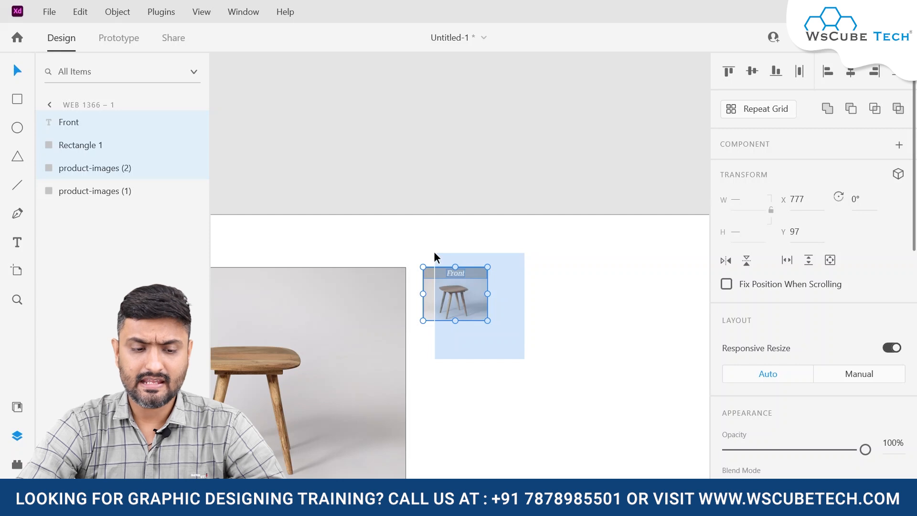
{"action": "left_click_drag", "start_coordinate": [434, 253], "coordinate": [434, 253]}
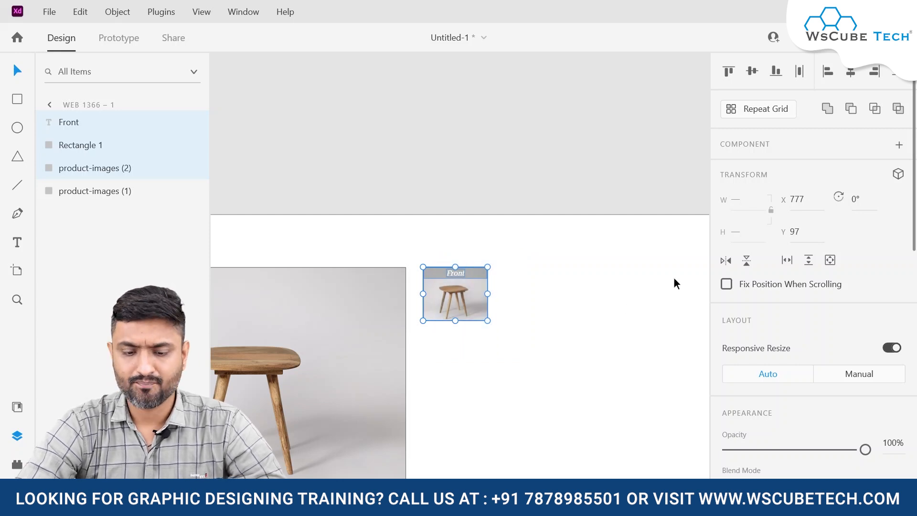
{"action": "left_click", "coordinate": [759, 111]}
{"action": "scroll", "coordinate": [580, 252], "scroll_direction": "down", "scroll_amount": 1}
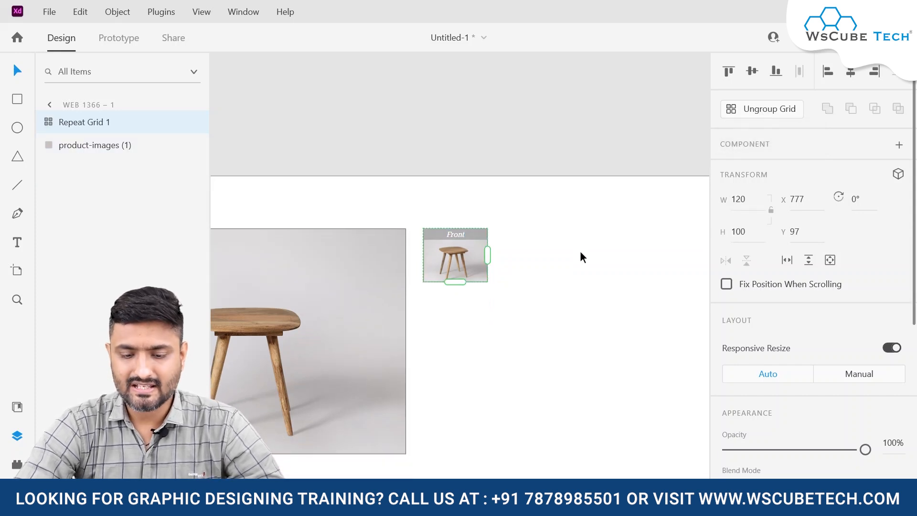
Try extending the repeat grid horizontally to a width of 279 for a second thumbnail, and undo the extension.
{"action": "scroll", "coordinate": [580, 252], "scroll_direction": "up", "scroll_amount": 4}
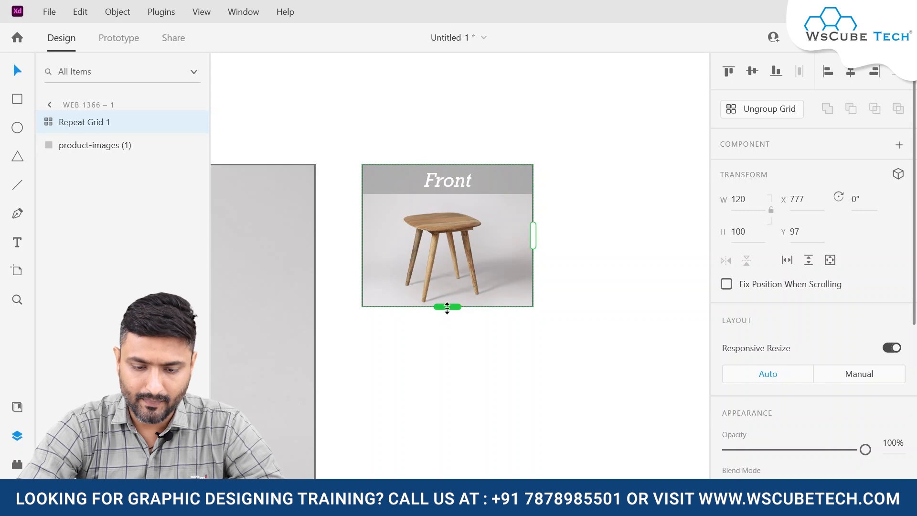
{"action": "left_click_drag", "start_coordinate": [532, 235], "coordinate": [704, 225]}
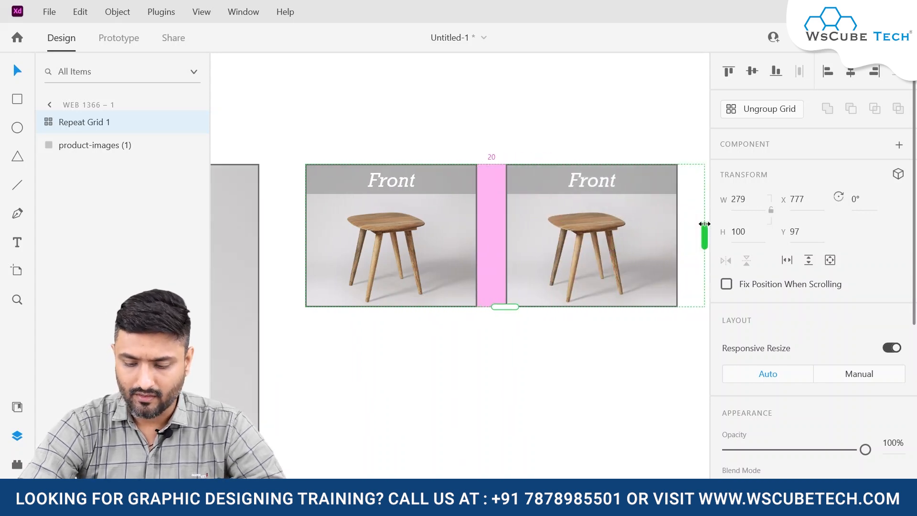
{"action": "key", "text": "ctrl+minus"}
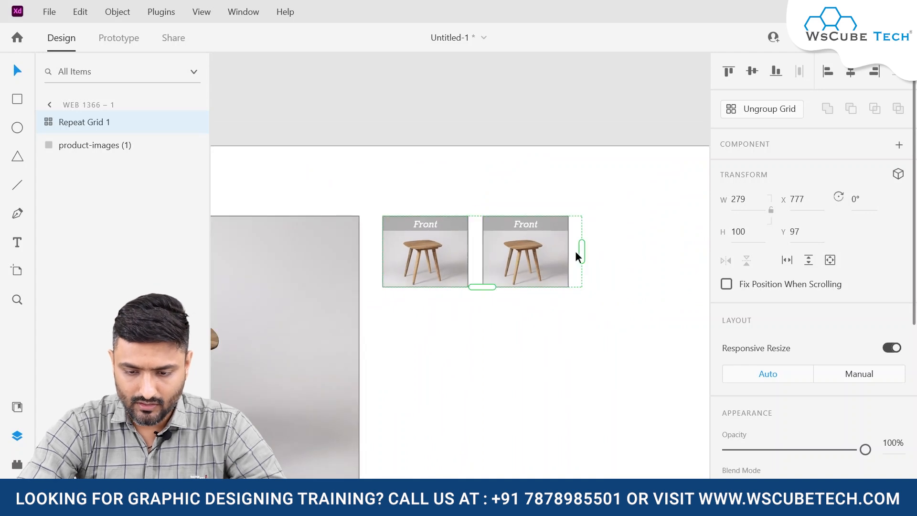
{"action": "mouse_move", "coordinate": [586, 250]}
{"action": "left_mouse_down"}
{"action": "mouse_move", "coordinate": [718, 254]}
{"action": "mouse_move", "coordinate": [549, 253]}
{"action": "mouse_move", "coordinate": [580, 260]}
{"action": "left_mouse_up"}
{"action": "key", "text": "ctrl+z"}
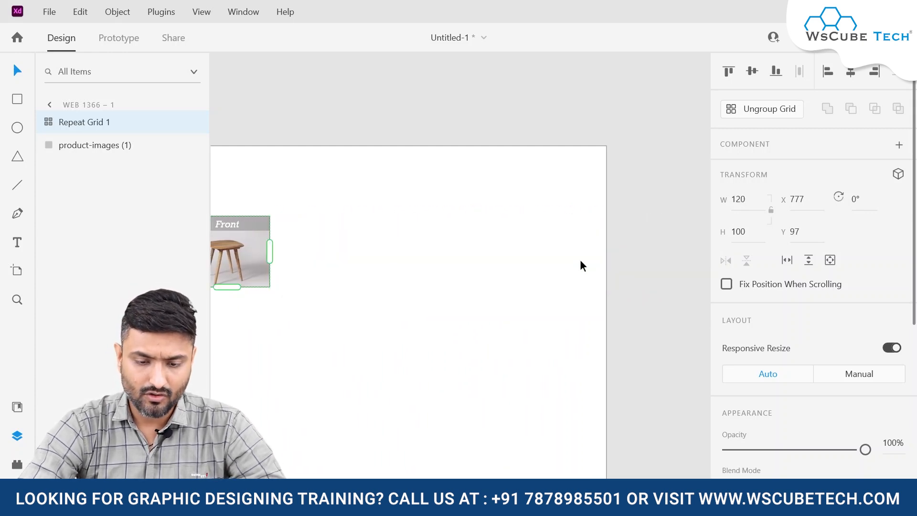
Extend the repeat grid downwards to a height of 462 so it holds four stacked thumbnails beside the large image.
{"action": "scroll", "coordinate": [580, 260], "scroll_direction": "left", "scroll_amount": 3}
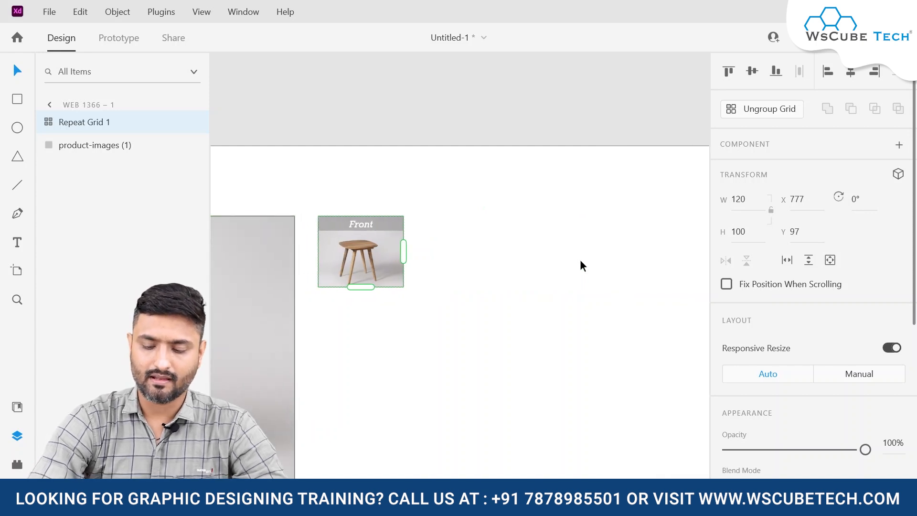
{"action": "key", "text": "ctrl+minus"}
{"action": "key", "text": "ctrl+minus"}
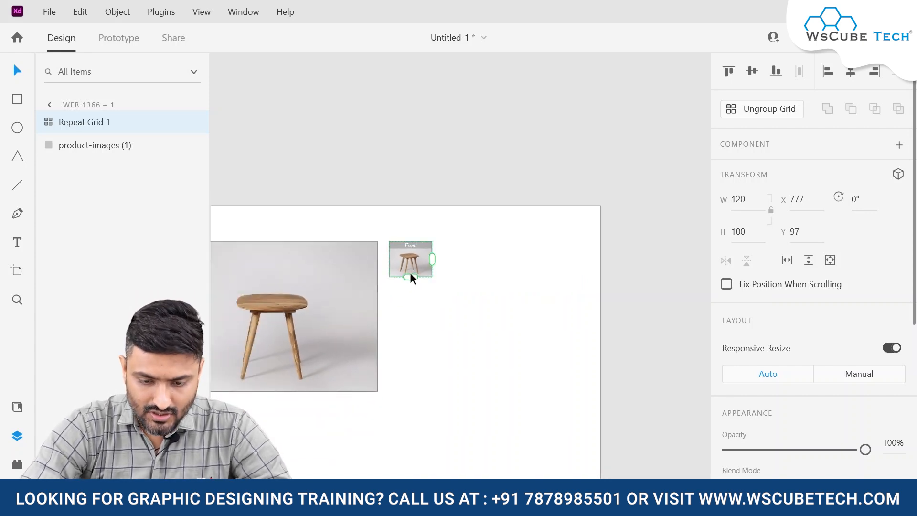
{"action": "left_click_drag", "start_coordinate": [411, 277], "coordinate": [419, 405]}
{"action": "key", "text": "ctrl+equal"}
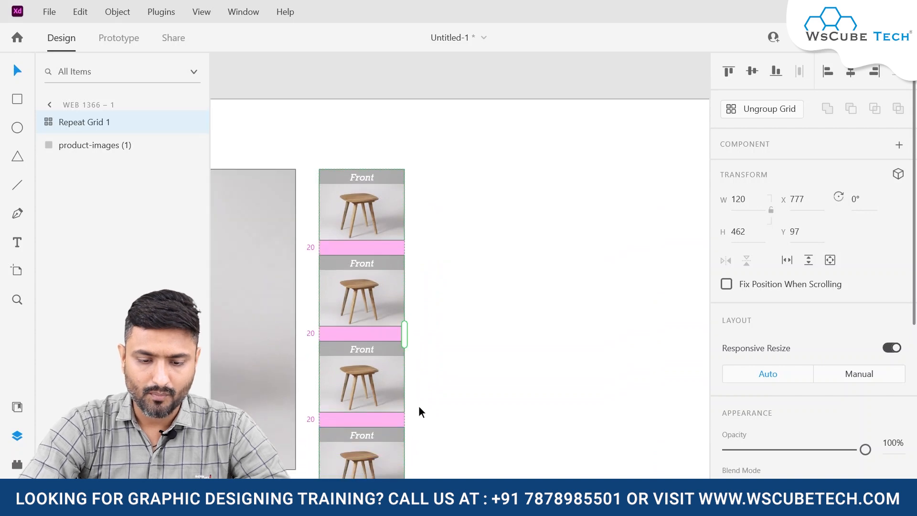
{"action": "scroll", "coordinate": [418, 412], "scroll_direction": "down", "scroll_amount": 3}
{"action": "scroll", "coordinate": [418, 405], "scroll_direction": "up", "scroll_amount": 1}
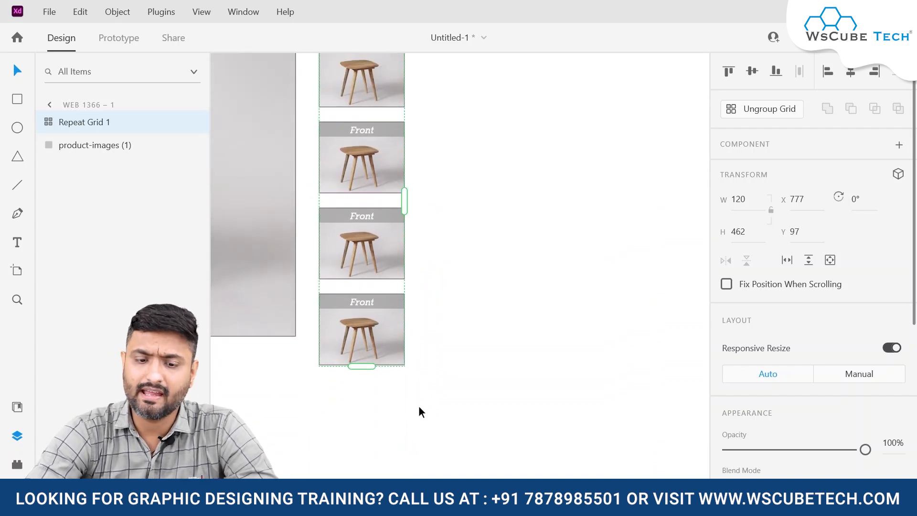
{"action": "scroll", "coordinate": [418, 406], "scroll_direction": "up", "scroll_amount": 1}
{"action": "scroll", "coordinate": [419, 405], "scroll_direction": "left", "scroll_amount": 5}
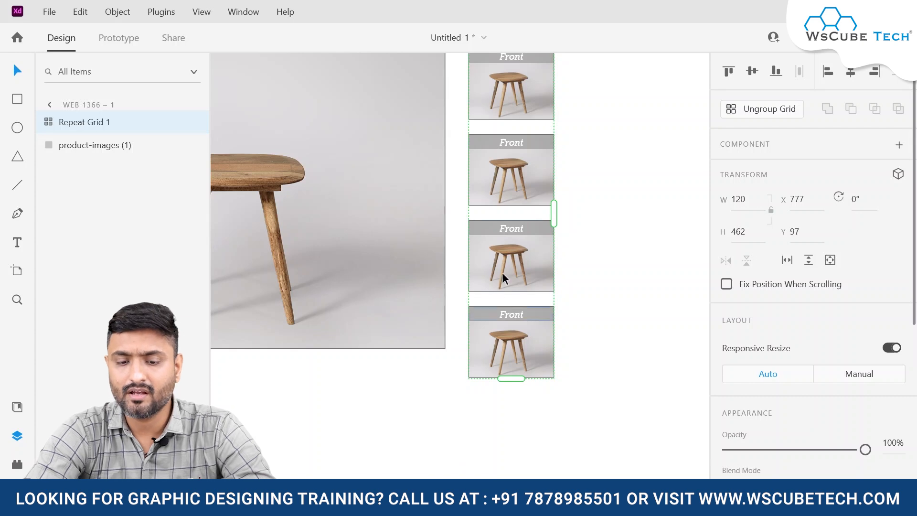
{"action": "scroll", "coordinate": [506, 282], "scroll_direction": "up", "scroll_amount": 3}
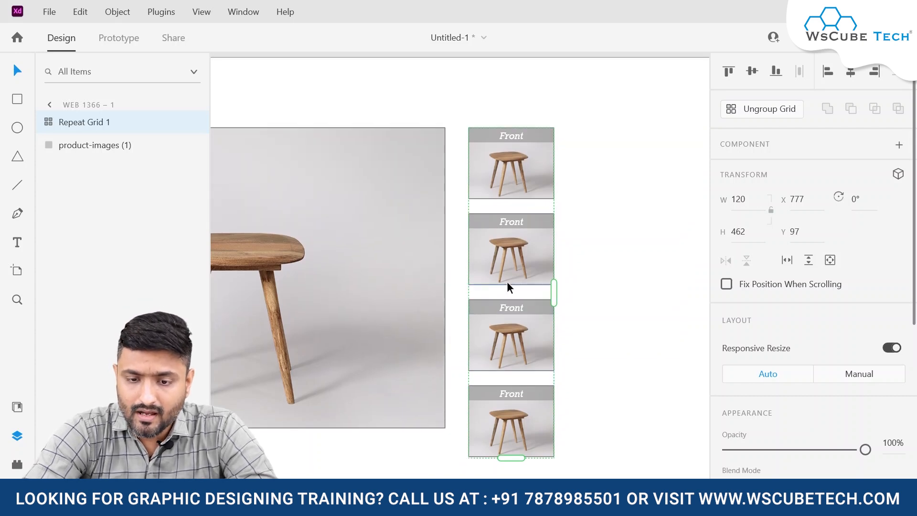
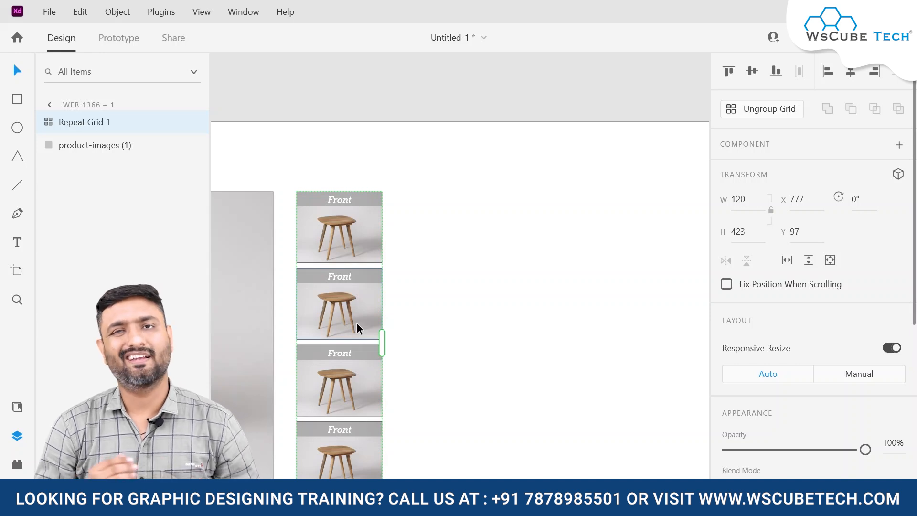
{"action": "scroll", "coordinate": [357, 328], "scroll_direction": "up", "scroll_amount": 3}
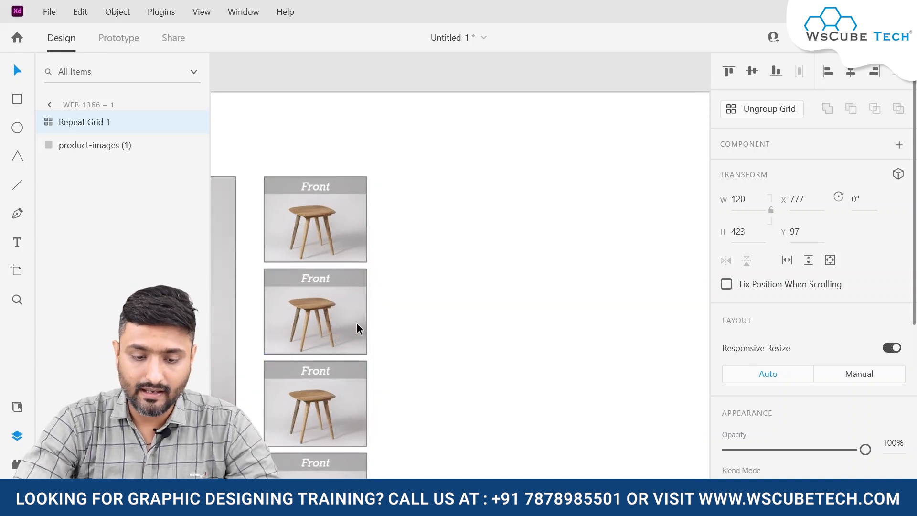
{"action": "scroll", "coordinate": [357, 329], "scroll_direction": "down", "scroll_amount": 1}
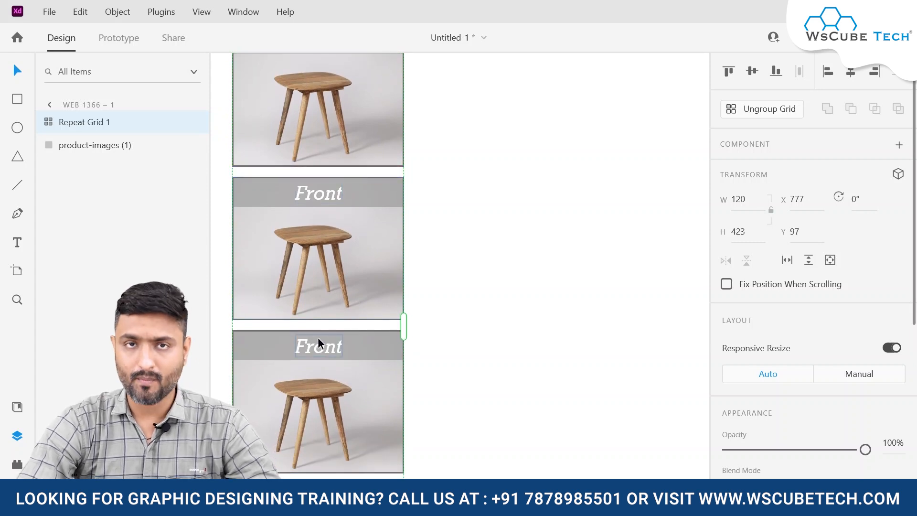
{"action": "scroll", "coordinate": [319, 343], "scroll_direction": "left", "scroll_amount": 4}
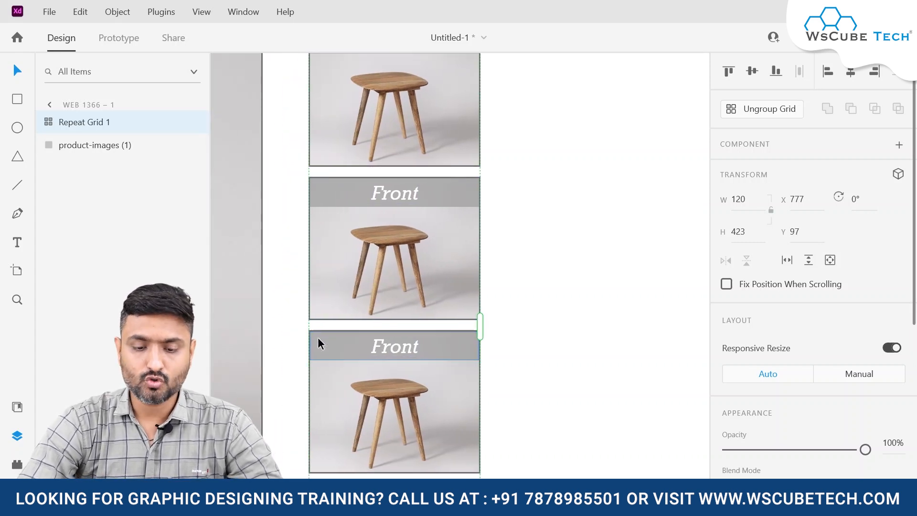
{"action": "scroll", "coordinate": [318, 344], "scroll_direction": "down", "scroll_amount": 4}
{"action": "scroll", "coordinate": [399, 277], "scroll_direction": "down", "scroll_amount": 2}
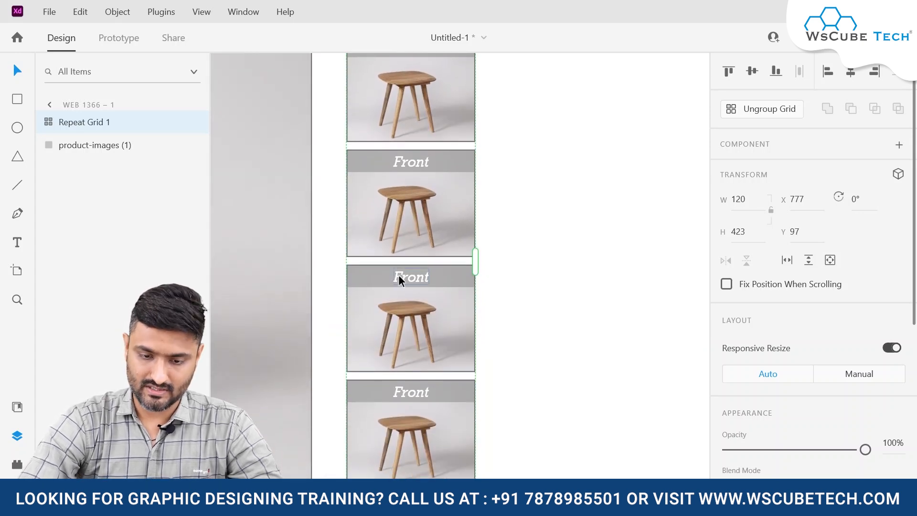
{"action": "scroll", "coordinate": [400, 280], "scroll_direction": "down", "scroll_amount": 3}
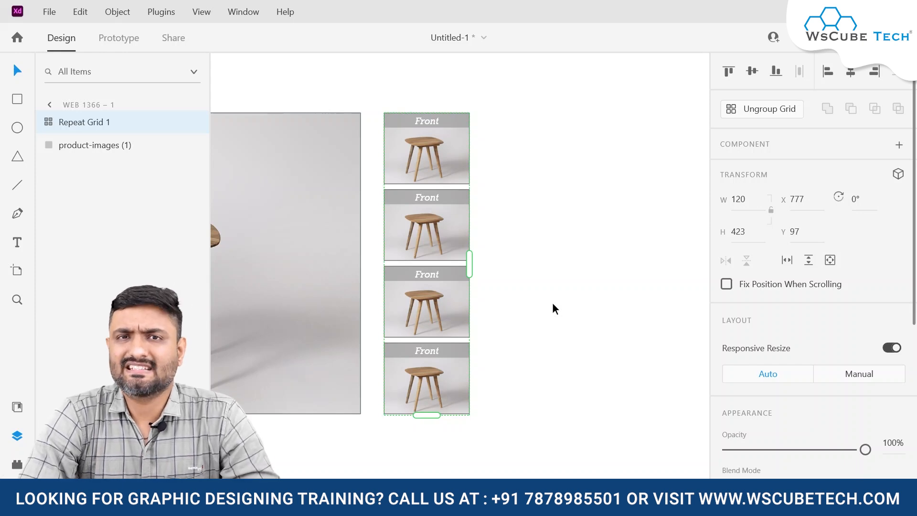
Switch to File Explorer's repeat-grid folder, select product-images (2).jpg through product-images (5).jpg, and return to Adobe XD.
{"action": "key", "text": "alt+Tab"}
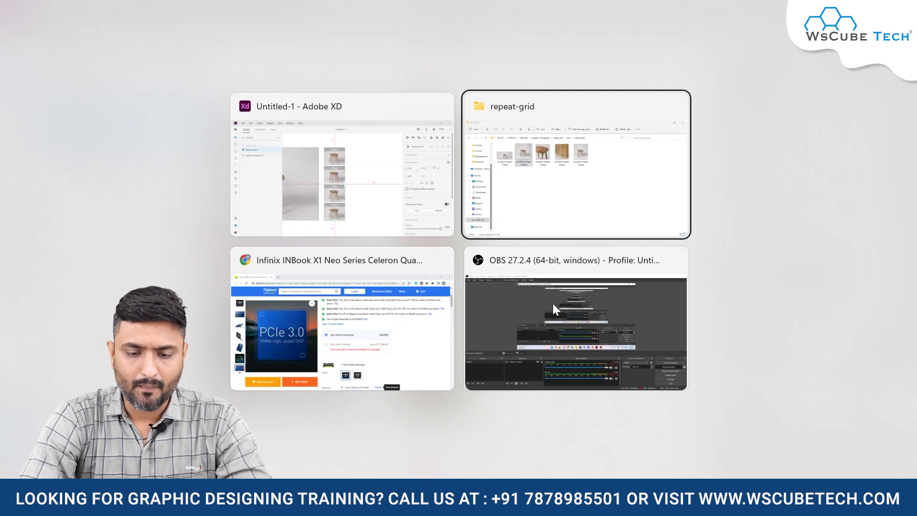
{"action": "left_click", "coordinate": [497, 174], "text": "shift"}
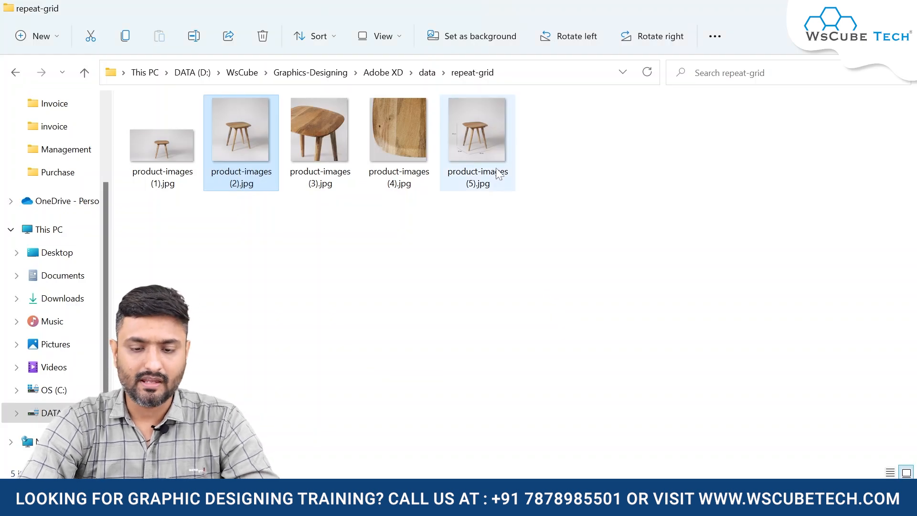
{"action": "key", "text": "alt+Tab"}
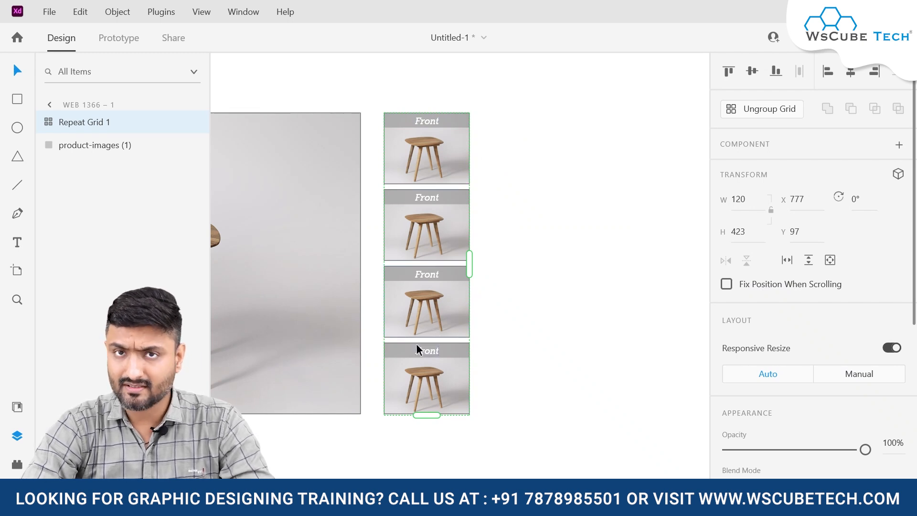
Bring the selected product-images (2).jpg through product-images (5).jpg from File Explorer into the first thumbnail of the repeat grid in Adobe XD.
{"action": "key", "text": "alt+Tab"}
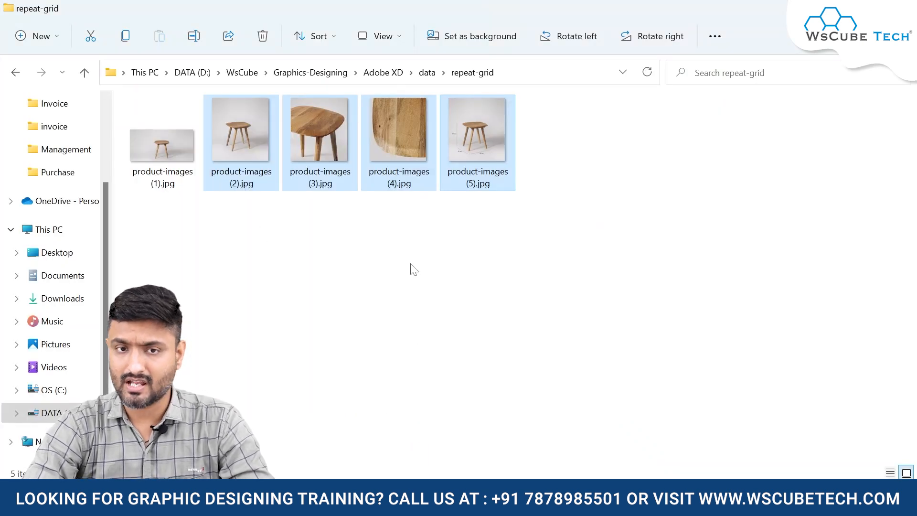
{"action": "left_click_drag", "start_coordinate": [250, 146], "coordinate": [437, 185]}
{"action": "key", "text": "alt+Tab"}
{"action": "key", "text": "Tab"}
{"action": "key", "text": "Tab"}
{"action": "key", "text": "Tab"}
{"action": "key", "text": "Tab"}
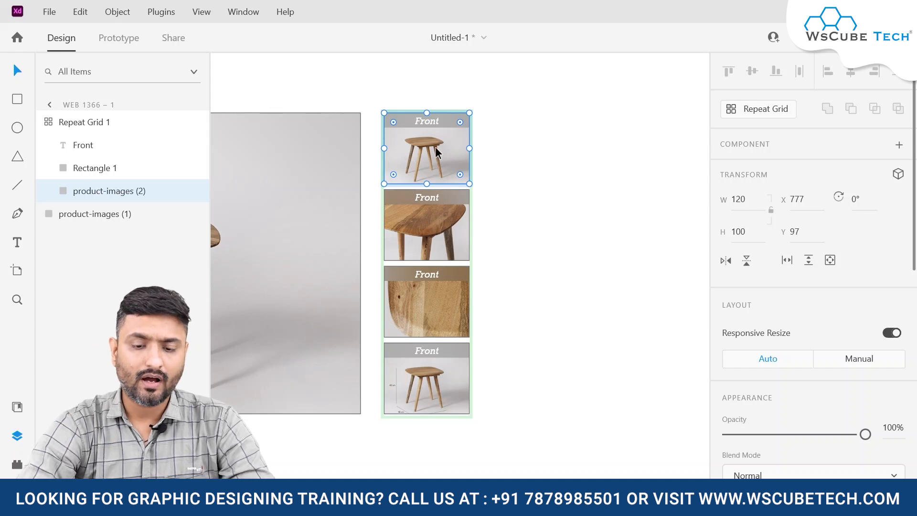
{"action": "key", "text": "alt+Tab"}
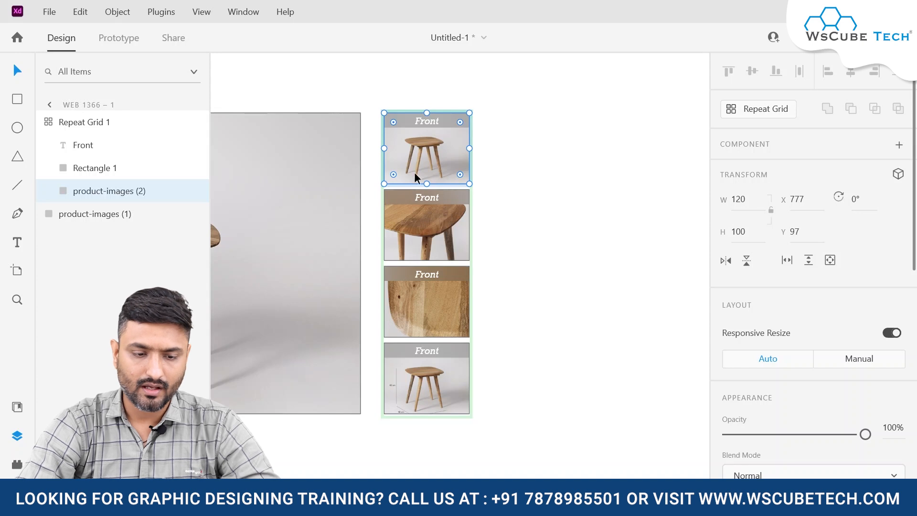
Try extending the whole repeat grid horizontally to a width of 276, and undo the extension.
{"action": "left_click", "coordinate": [91, 126]}
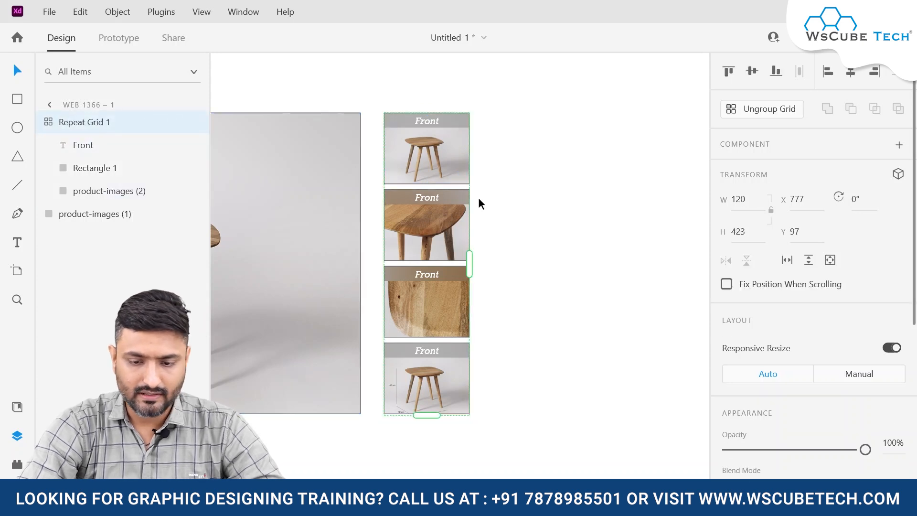
{"action": "mouse_move", "coordinate": [471, 262]}
{"action": "left_mouse_down"}
{"action": "mouse_move", "coordinate": [584, 237]}
{"action": "mouse_move", "coordinate": [700, 229]}
{"action": "mouse_move", "coordinate": [647, 228]}
{"action": "mouse_move", "coordinate": [540, 255]}
{"action": "mouse_move", "coordinate": [431, 258]}
{"action": "mouse_move", "coordinate": [477, 263]}
{"action": "left_mouse_up"}
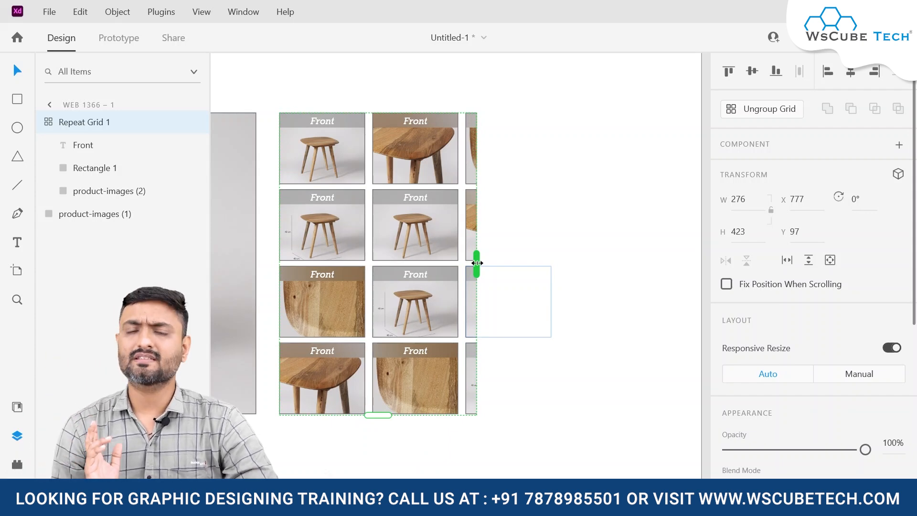
{"action": "key", "text": "ctrl+z"}
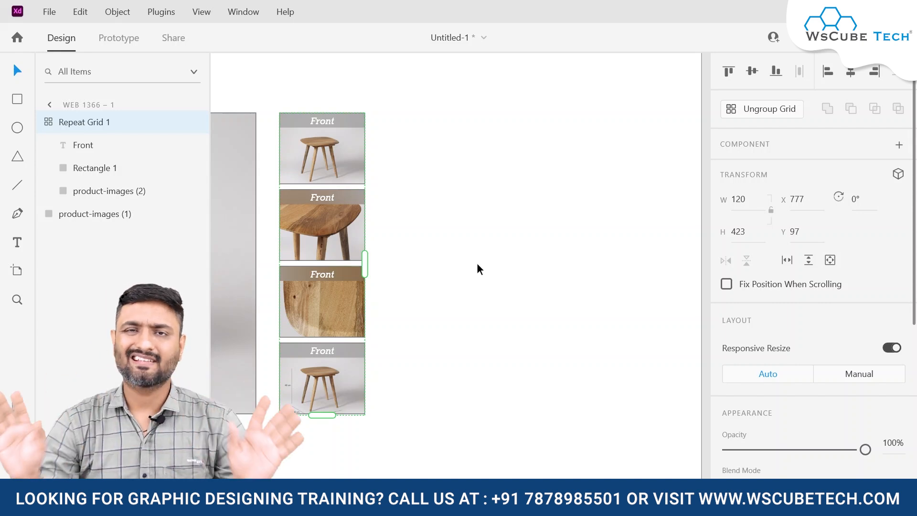
Switch to File Explorer, clear the image selection and create a new text document in the repeat-grid folder.
{"action": "key", "text": "alt+Tab"}
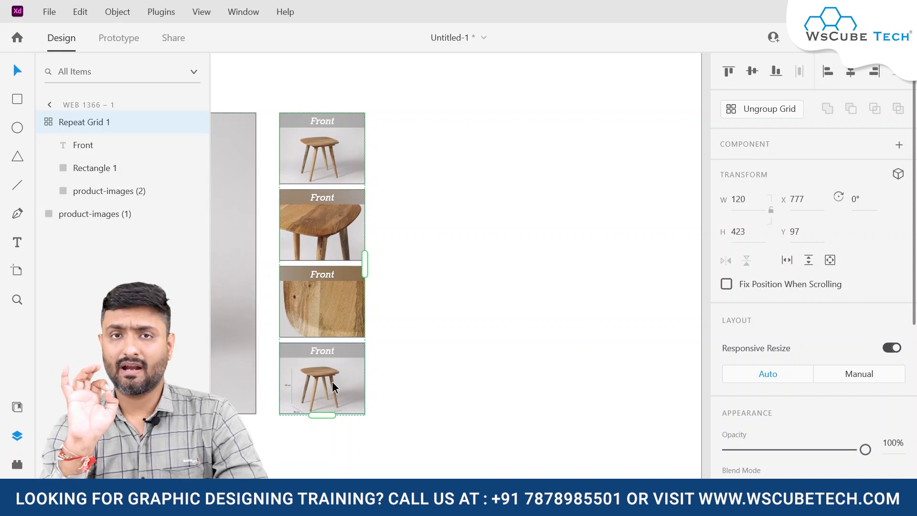
{"action": "key", "text": "alt+Tab"}
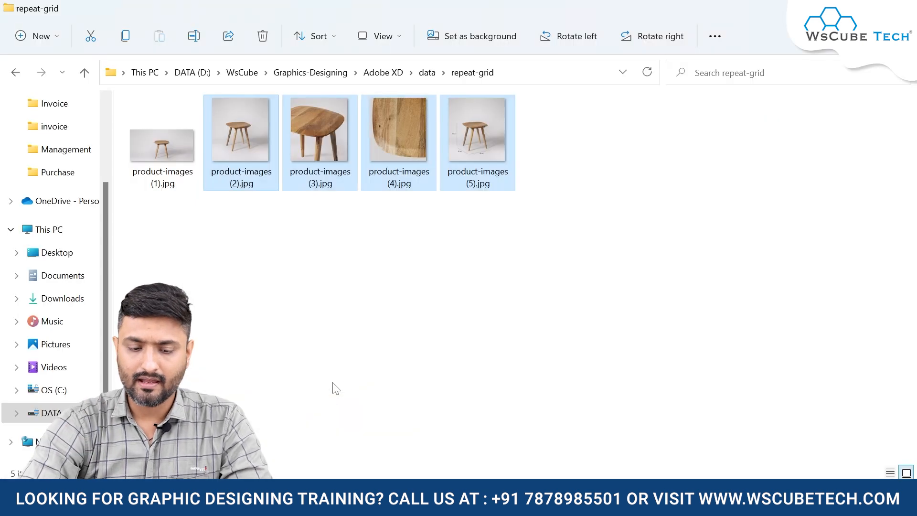
{"action": "left_click", "coordinate": [470, 340]}
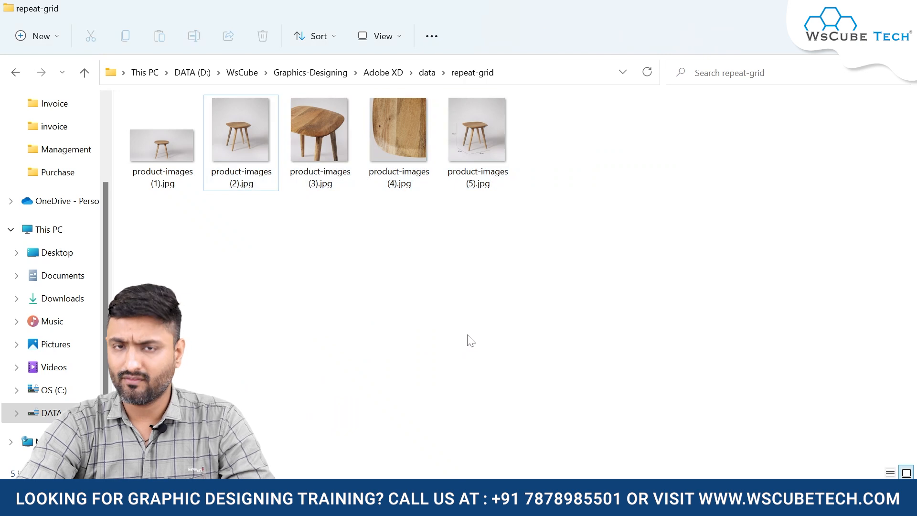
{"action": "right_click", "coordinate": [470, 340]}
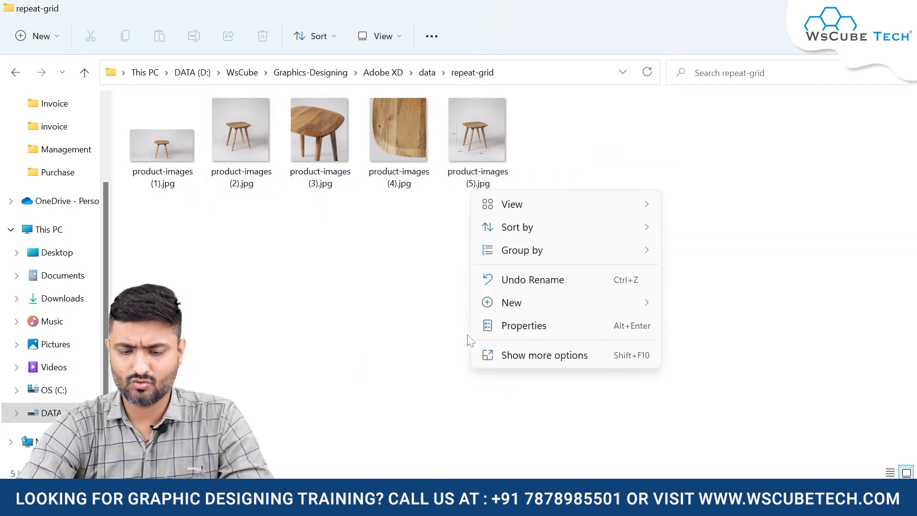
{"action": "mouse_move", "coordinate": [530, 301]}
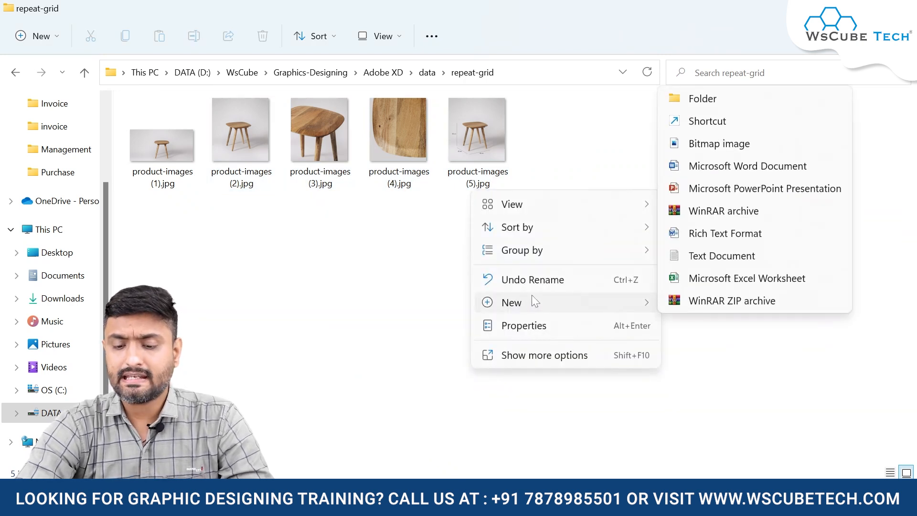
{"action": "left_click", "coordinate": [720, 256]}
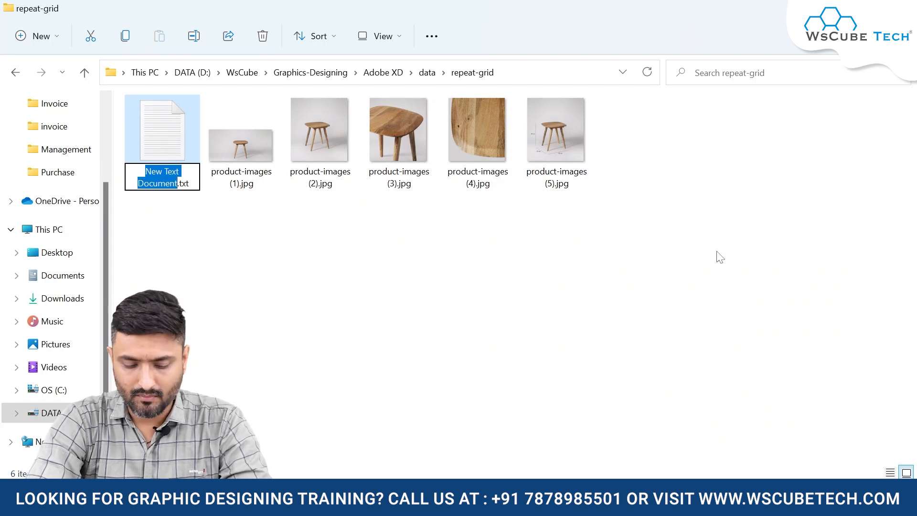
Name the new text document thumbnail-text.txt.
{"action": "type", "text": "text"}
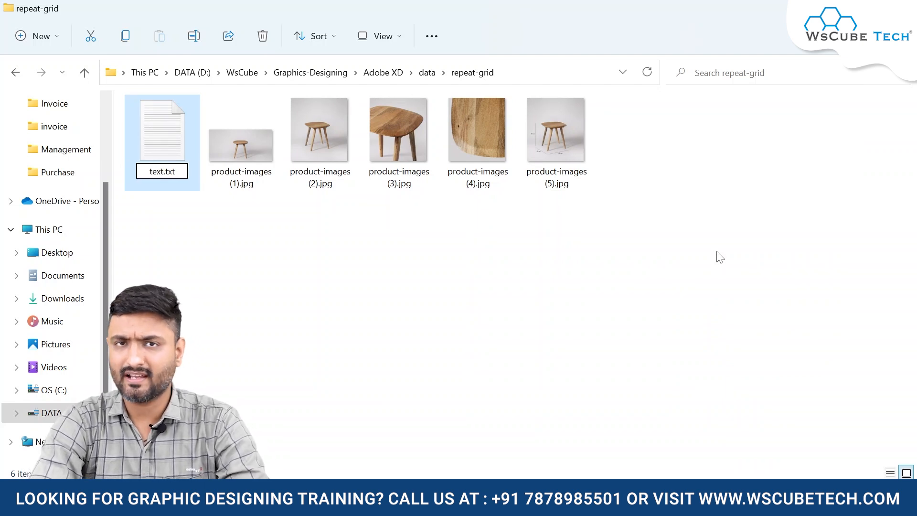
{"action": "key", "text": "BackSpace"}
{"action": "key", "text": "BackSpace"}
{"action": "key", "text": "BackSpace"}
{"action": "key", "text": "BackSpace"}
{"action": "type", "text": "pro"}
{"action": "key", "text": "BackSpace"}
{"action": "key", "text": "BackSpace"}
{"action": "key", "text": "BackSpace"}
{"action": "type", "text": "thumbnail-text"}
{"action": "key", "text": "Return"}
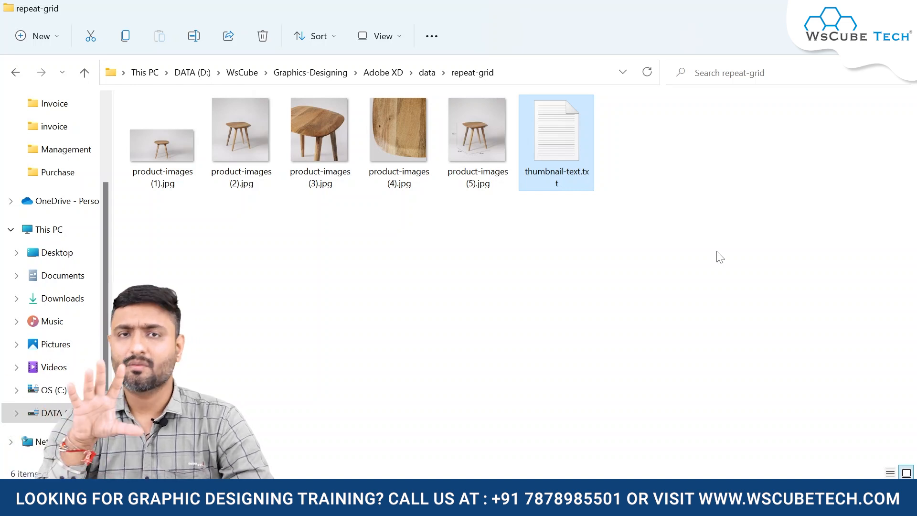
Enter the lines "Front", "Rear", "Side" and "Size" in thumbnail-text.txt, save it, and reopen it briefly to check the text.
{"action": "double_click", "coordinate": [583, 130]}
{"action": "type", "text": "Front"}
{"action": "key", "text": "Return"}
{"action": "type", "text": "Rear"}
{"action": "key", "text": "Return"}
{"action": "type", "text": "Side "}
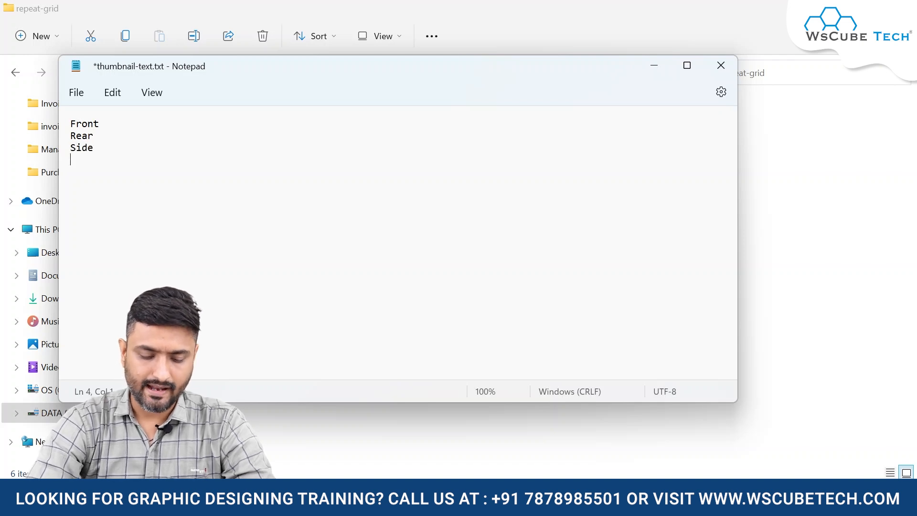
{"action": "type", "text": "Size"}
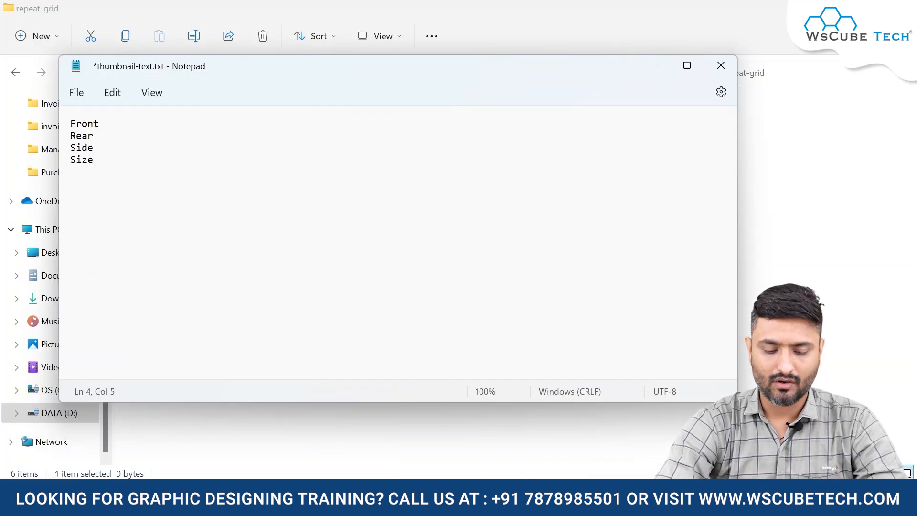
{"action": "key", "text": "ctrl+s"}
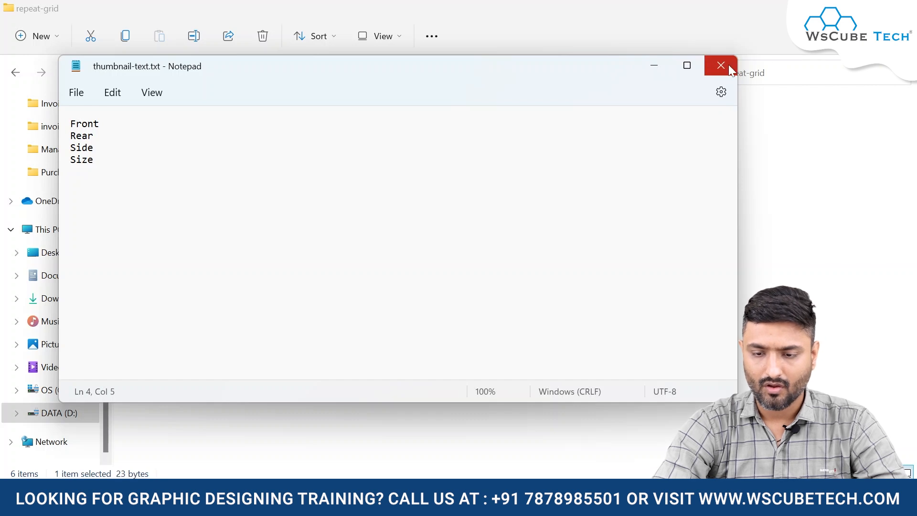
{"action": "left_click", "coordinate": [729, 70]}
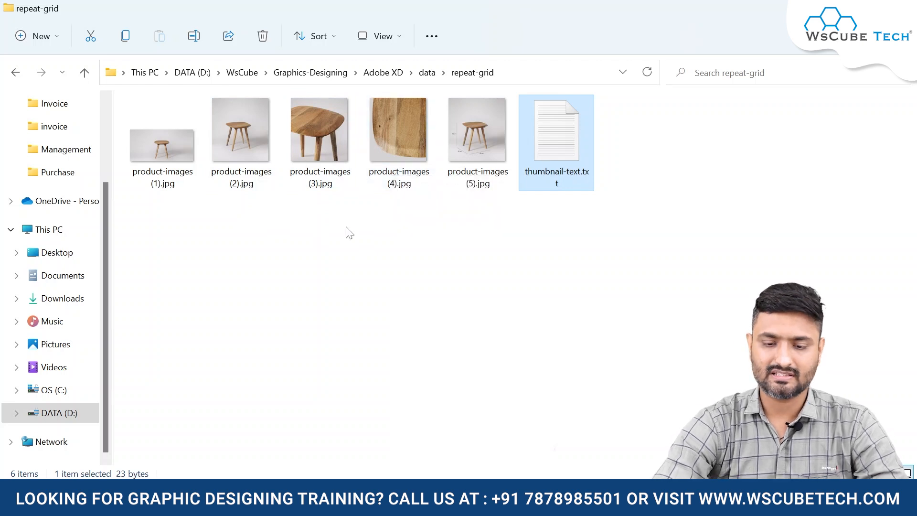
{"action": "key", "text": "Return"}
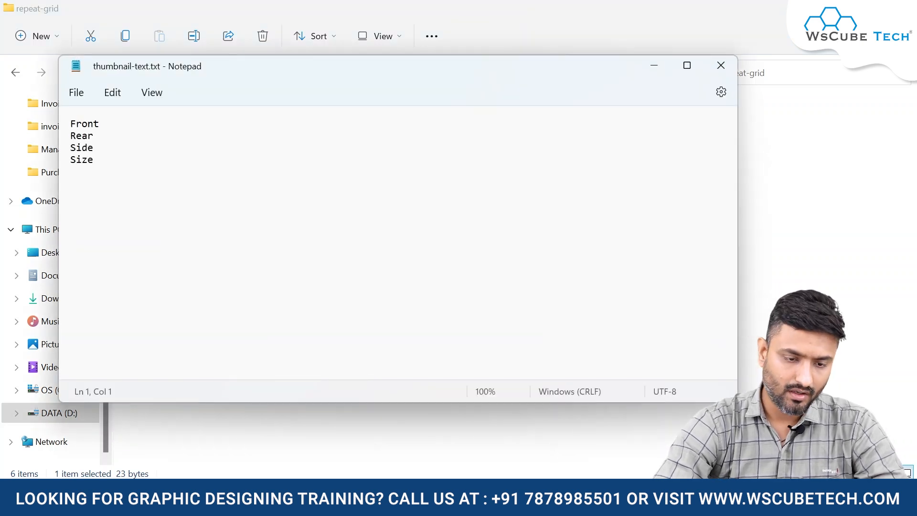
{"action": "left_click", "coordinate": [720, 65]}
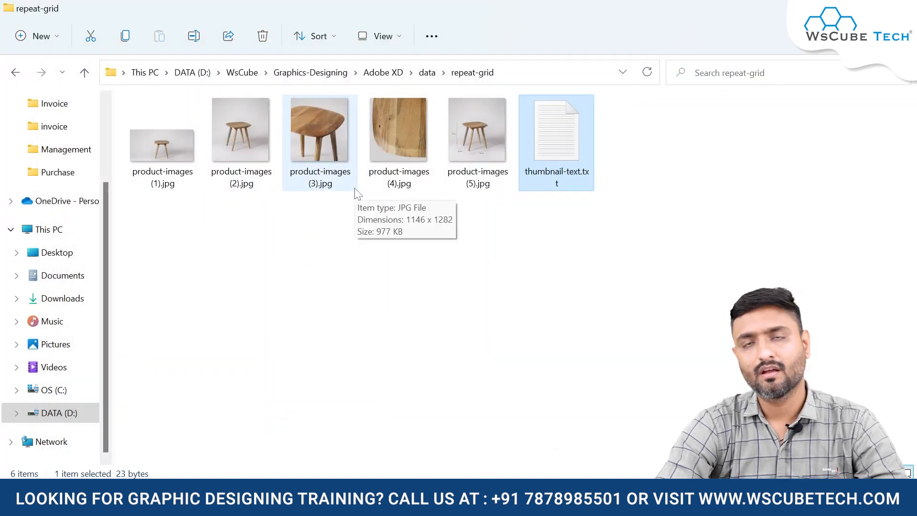
Check the thumbnail order in Adobe XD, return to File Explorer, reopen thumbnail-text.txt and change its second line to "Top".
{"action": "key", "text": "alt+Tab"}
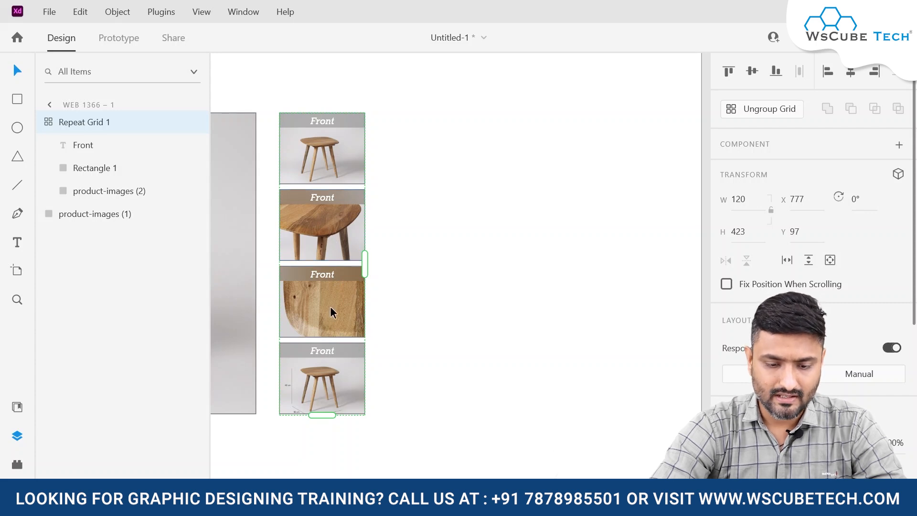
{"action": "key", "text": "alt+Tab"}
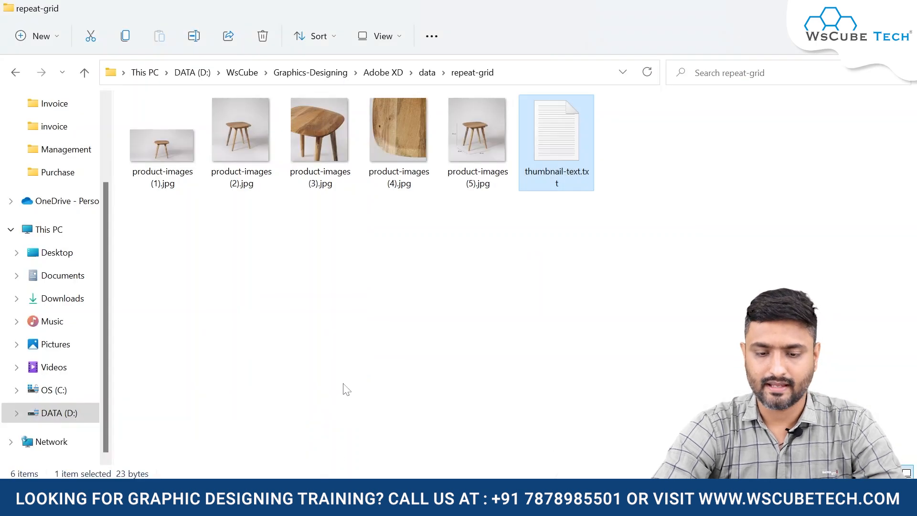
{"action": "double_click", "coordinate": [571, 142]}
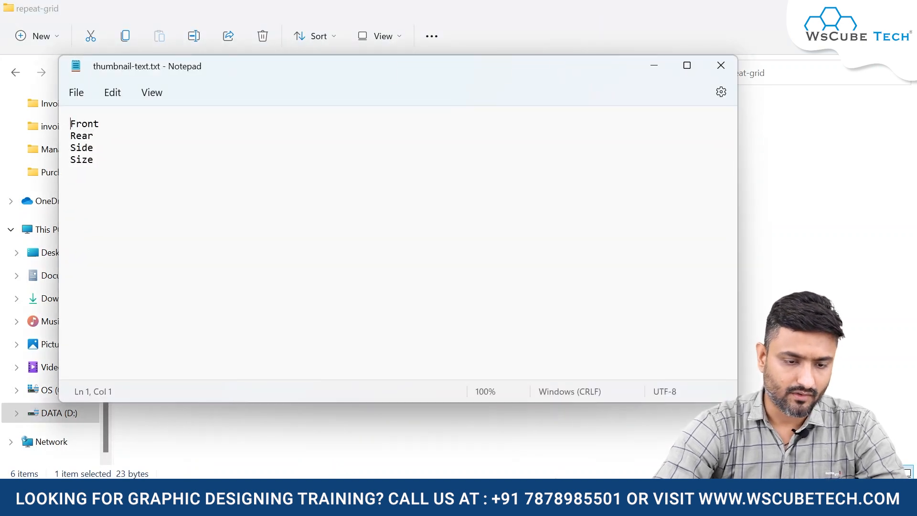
{"action": "left_click", "coordinate": [93, 135]}
{"action": "key", "text": "BackSpace"}
{"action": "key", "text": "BackSpace"}
{"action": "key", "text": "BackSpace"}
{"action": "key", "text": "BackSpace"}
{"action": "type", "text": "Top"}
{"action": "key", "text": "alt+Tab"}
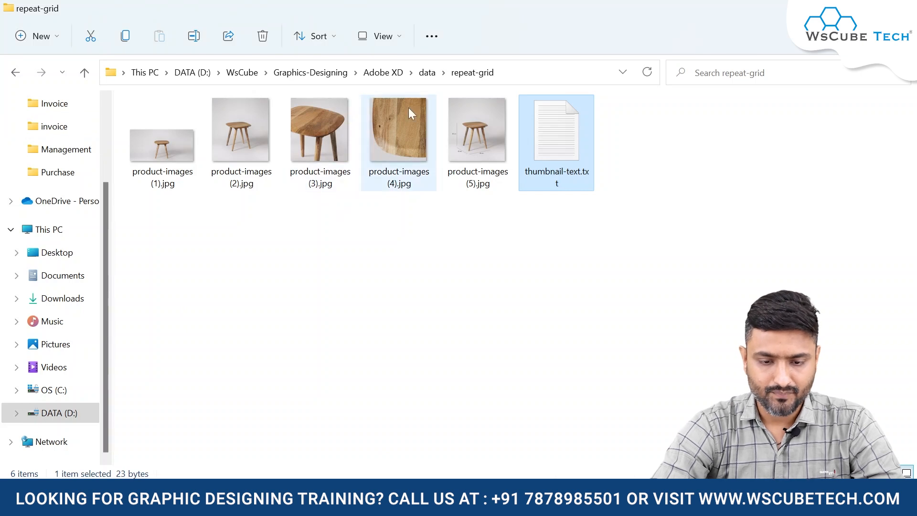
Change the third line of thumbnail-text.txt to "Zoom".
{"action": "key", "text": "alt+Tab"}
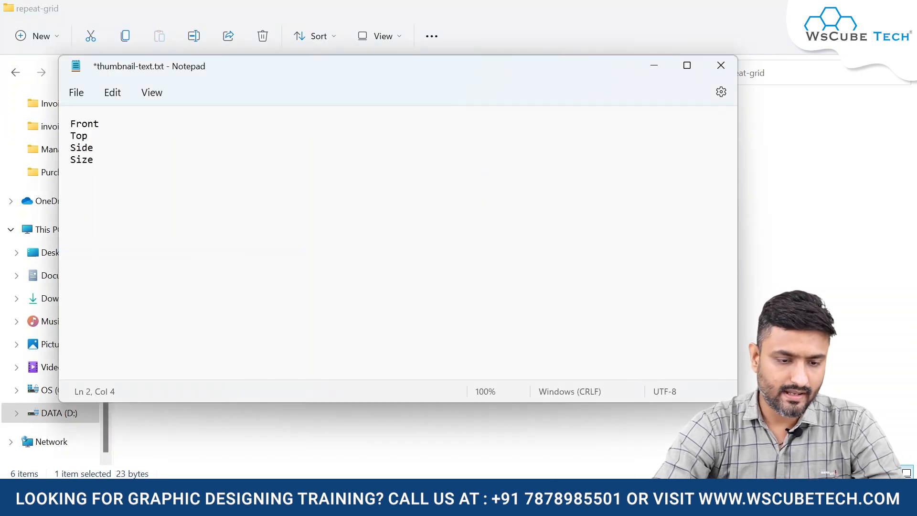
{"action": "key", "text": "BackSpace"}
{"action": "key", "text": "BackSpace"}
{"action": "key", "text": "BackSpace"}
{"action": "key", "text": "BackSpace"}
{"action": "type", "text": "zoom"}
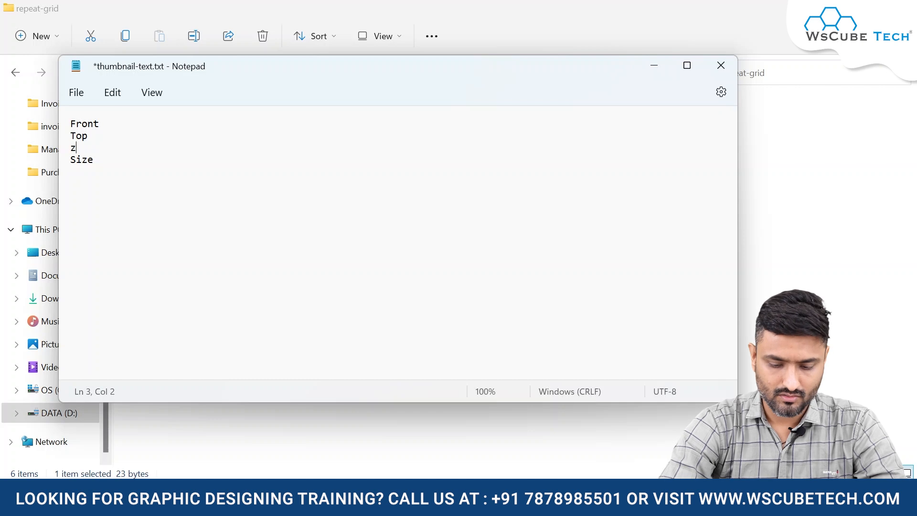
{"action": "key", "text": "BackSpace"}
{"action": "key", "text": "BackSpace"}
{"action": "key", "text": "BackSpace"}
{"action": "key", "text": "BackSpace"}
{"action": "type", "text": "Zoom"}
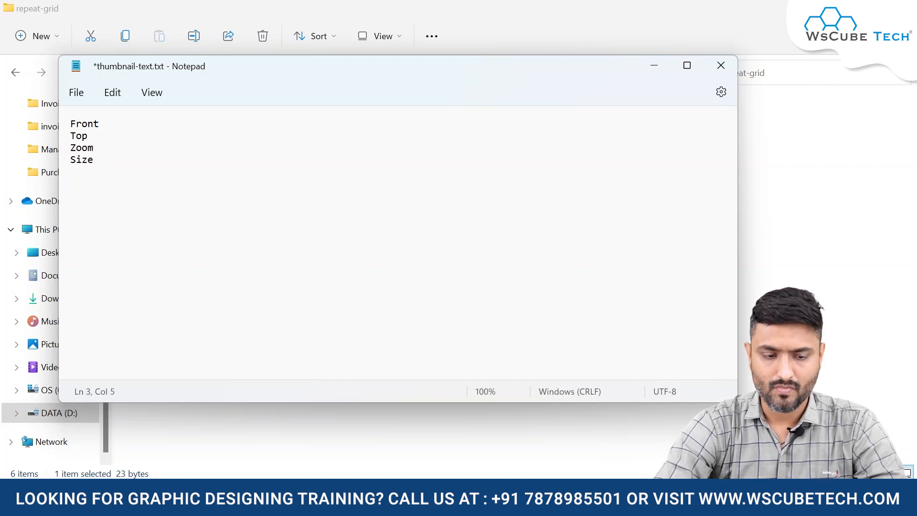
Check product-images (5).jpg in File Explorer against the last line, and save and close thumbnail-text.txt.
{"action": "key", "text": "alt+Tab"}
{"action": "left_click", "coordinate": [462, 174]}
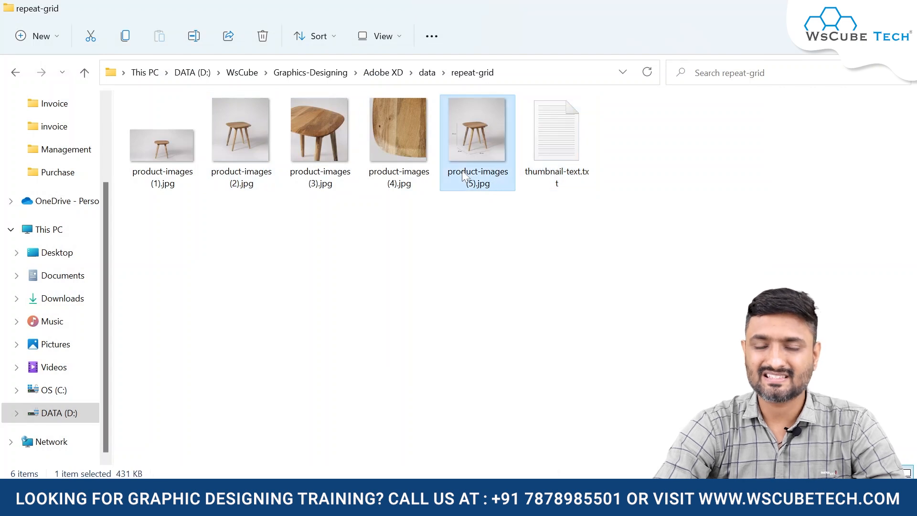
{"action": "key", "text": "alt+Tab"}
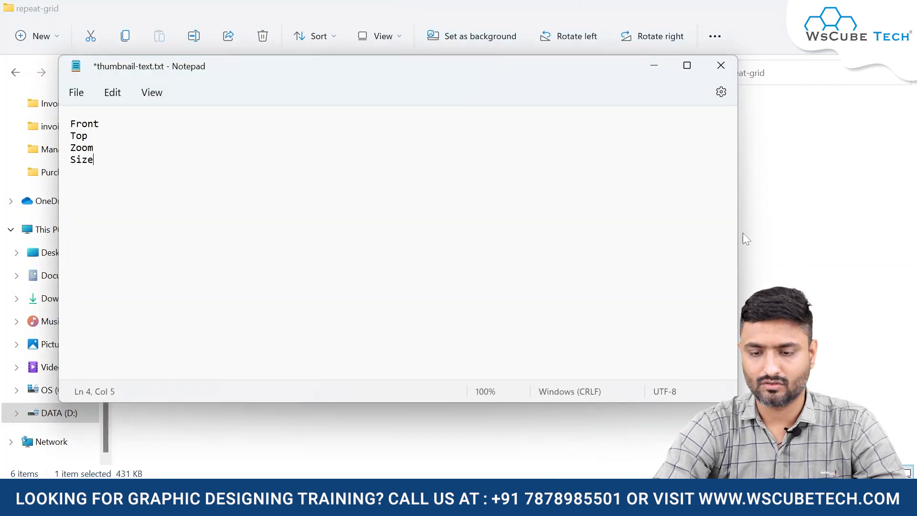
{"action": "key", "text": "ctrl+s"}
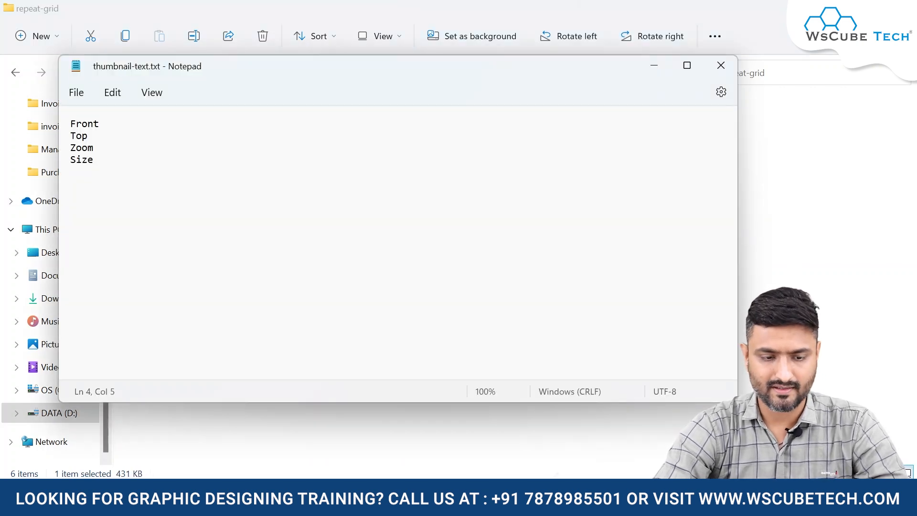
{"action": "left_click", "coordinate": [720, 65]}
Bring thumbnail-text.txt from File Explorer onto the "Front" label of the repeat grid in Adobe XD to fill all thumbnail labels.
{"action": "left_click", "coordinate": [592, 129]}
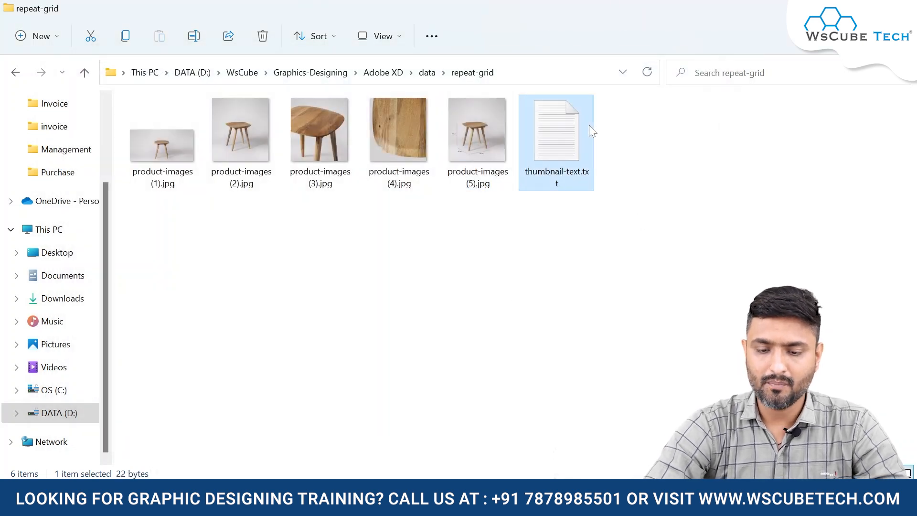
{"action": "left_click_drag", "start_coordinate": [572, 131], "coordinate": [328, 122]}
{"action": "key", "text": "alt+Tab"}
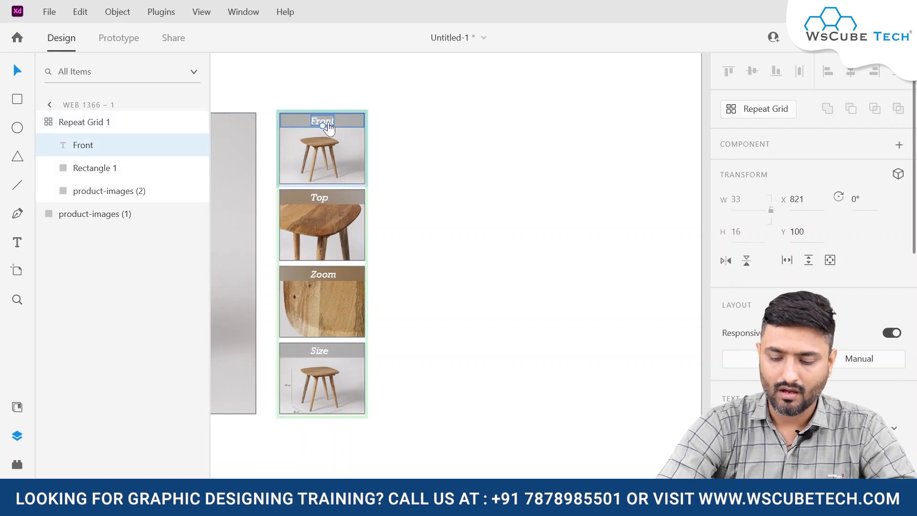
Examine the label and photo of each thumbnail in the repeat grid up close and alongside the large stool image.
{"action": "scroll", "coordinate": [328, 127], "scroll_direction": "up", "scroll_amount": 3}
{"action": "scroll", "coordinate": [329, 128], "scroll_direction": "left", "scroll_amount": 1}
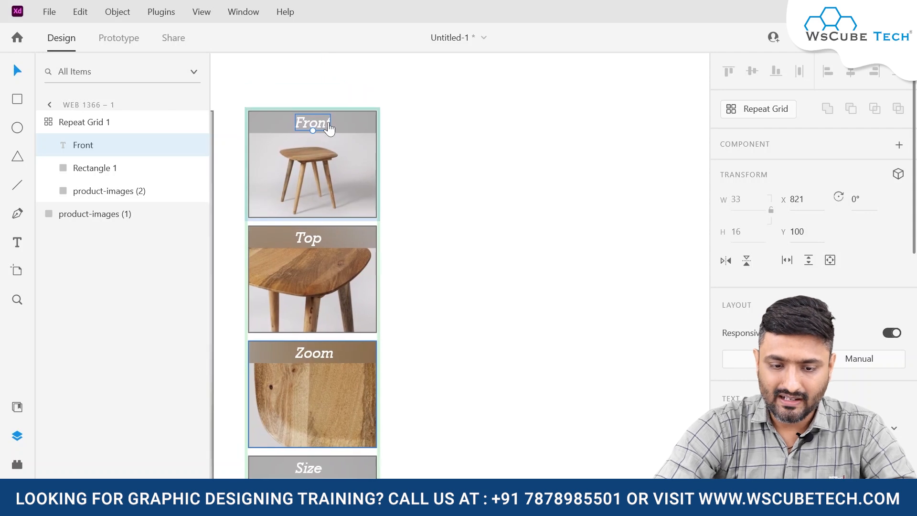
{"action": "scroll", "coordinate": [334, 350], "scroll_direction": "down", "scroll_amount": 3}
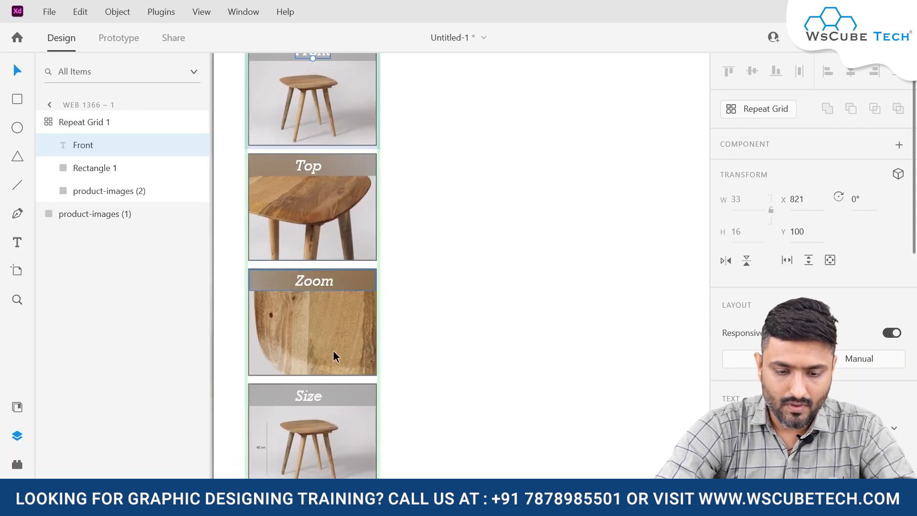
{"action": "scroll", "coordinate": [320, 280], "scroll_direction": "down", "scroll_amount": 3}
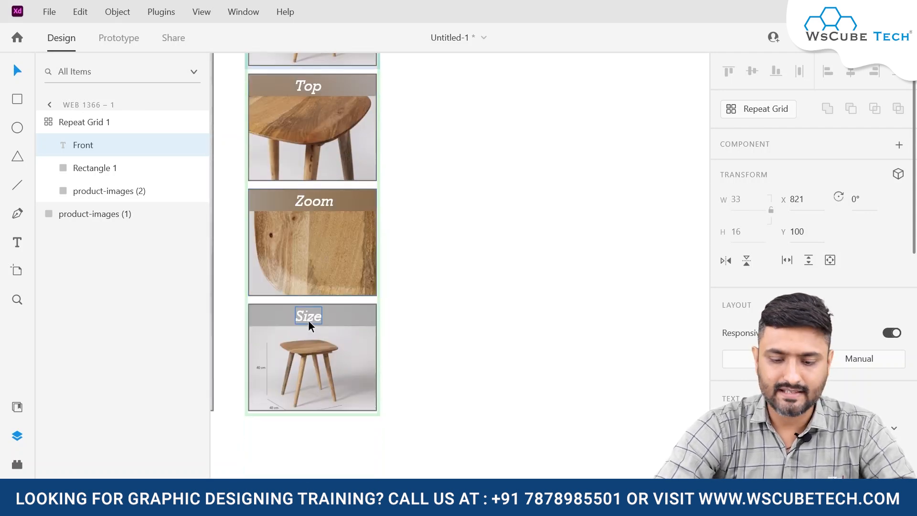
{"action": "key", "text": "ctrl+0"}
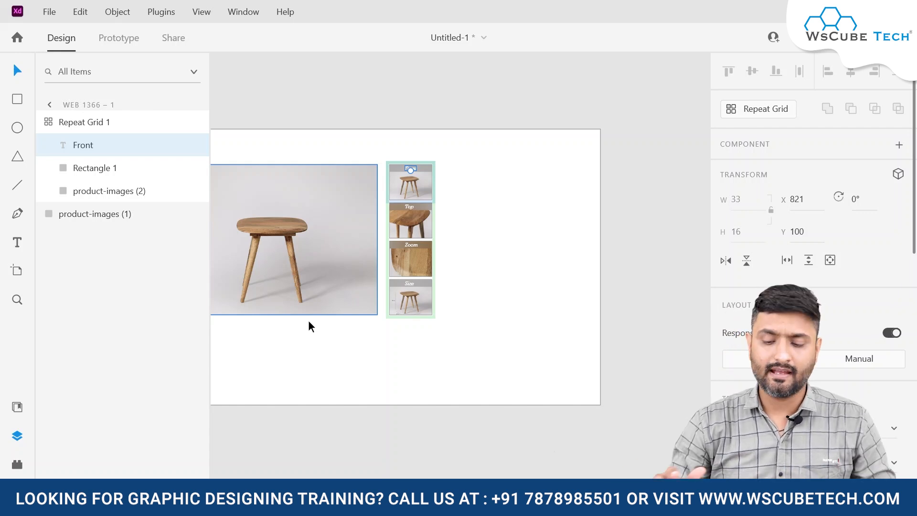
{"action": "key", "text": "ctrl+minus"}
{"action": "key", "text": "ctrl+plus"}
{"action": "key", "text": "ctrl+plus"}
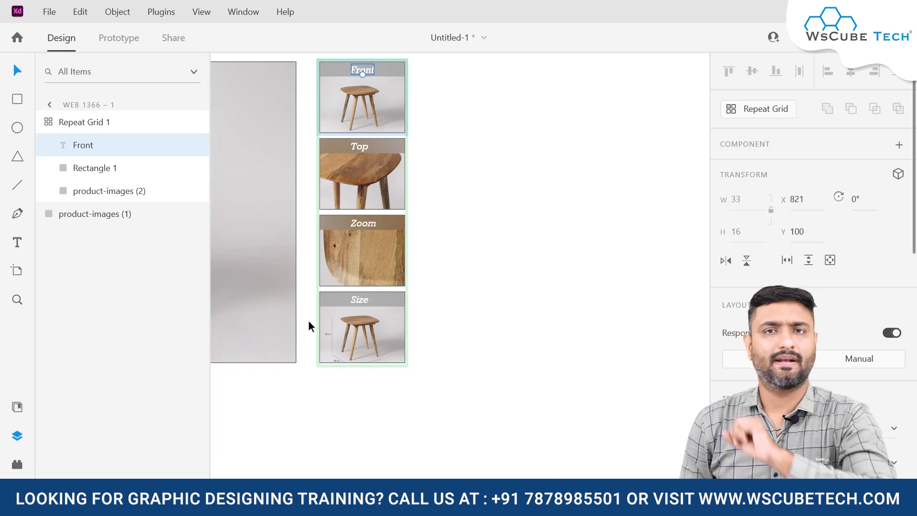
{"action": "key", "text": "ctrl+0"}
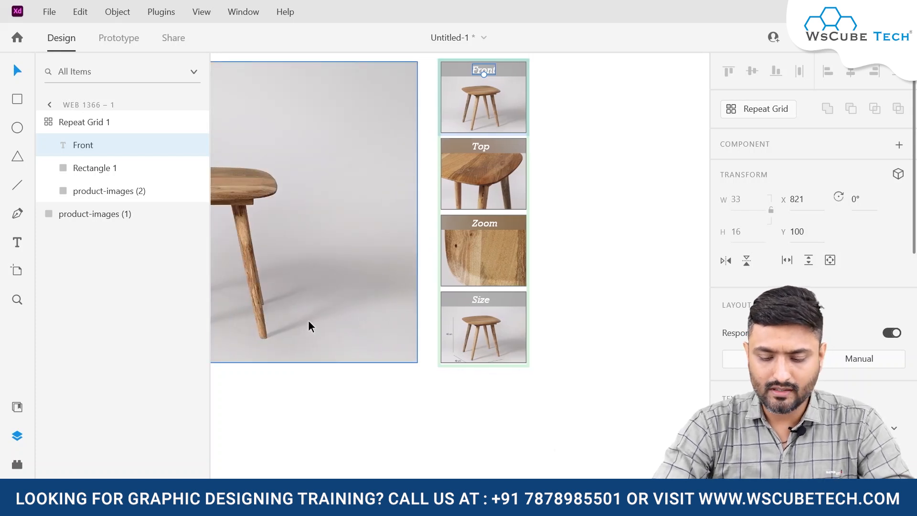